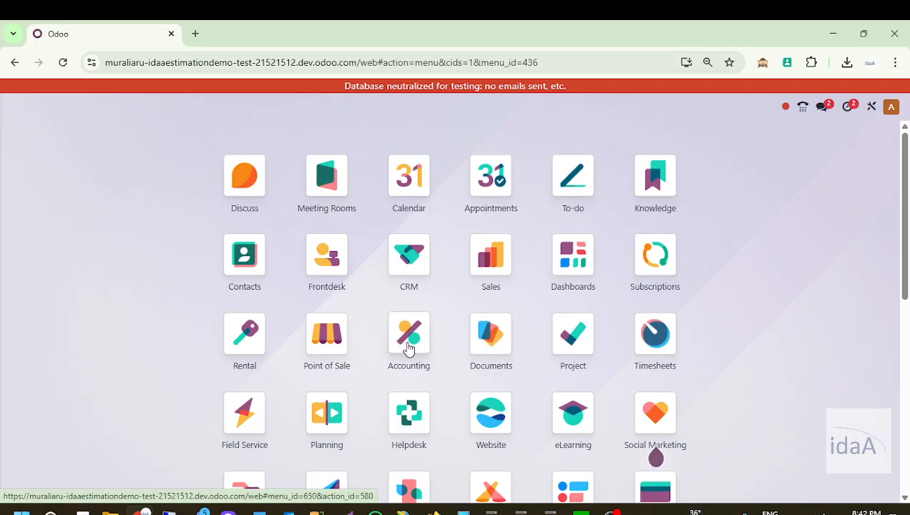
Check the pending activities and the chat messages from the Odoo home screen
left_click(850, 107)
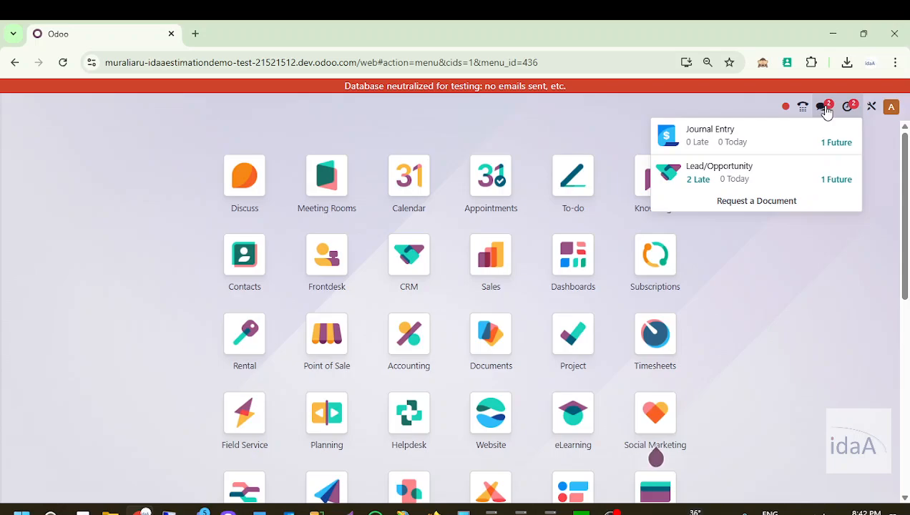
left_click(824, 109)
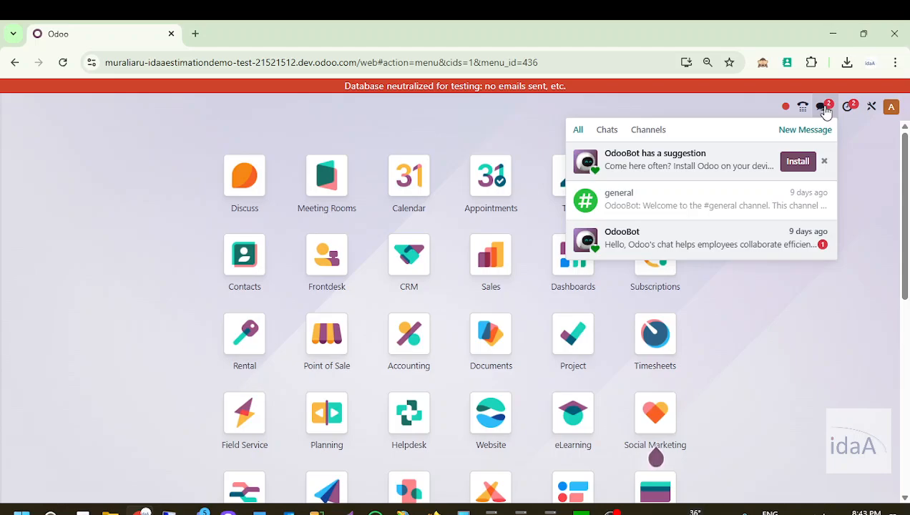
left_click(726, 113)
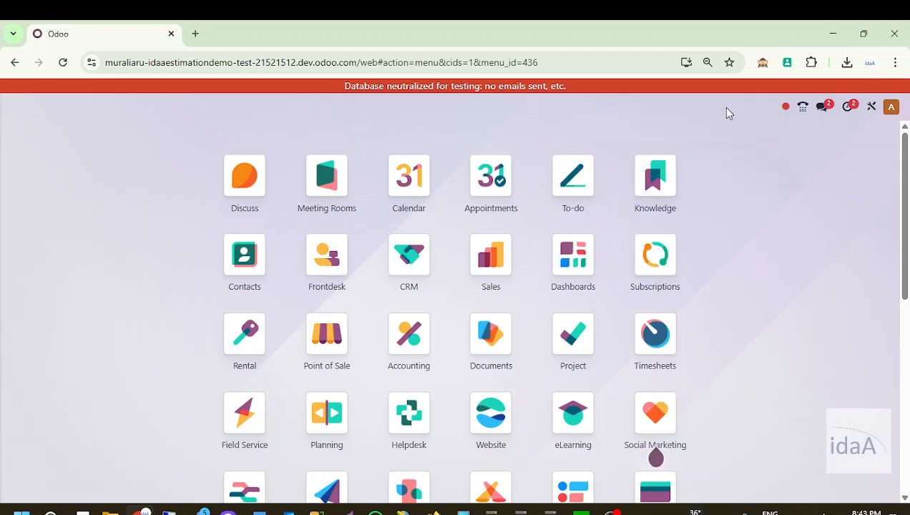
Open the CRM pipeline and rename the Proposition stage to Quotation
left_click(412, 258)
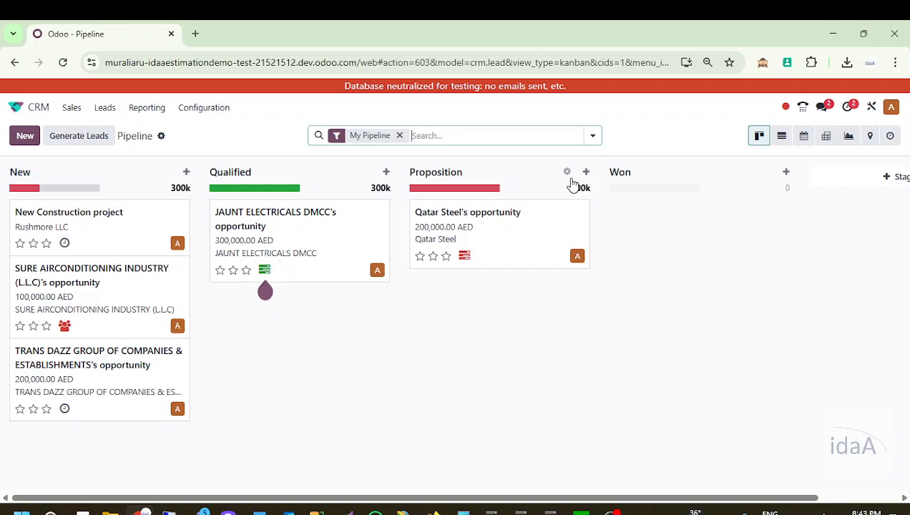
left_click(567, 174)
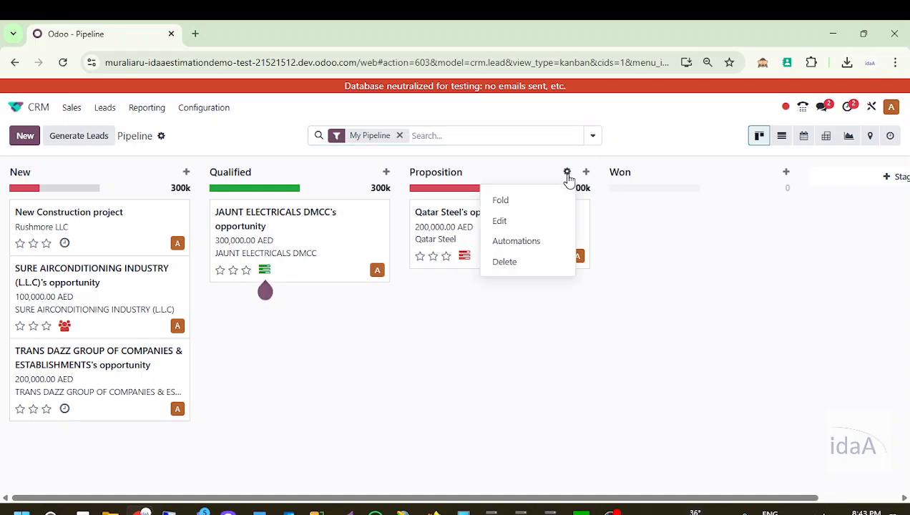
left_click(516, 218)
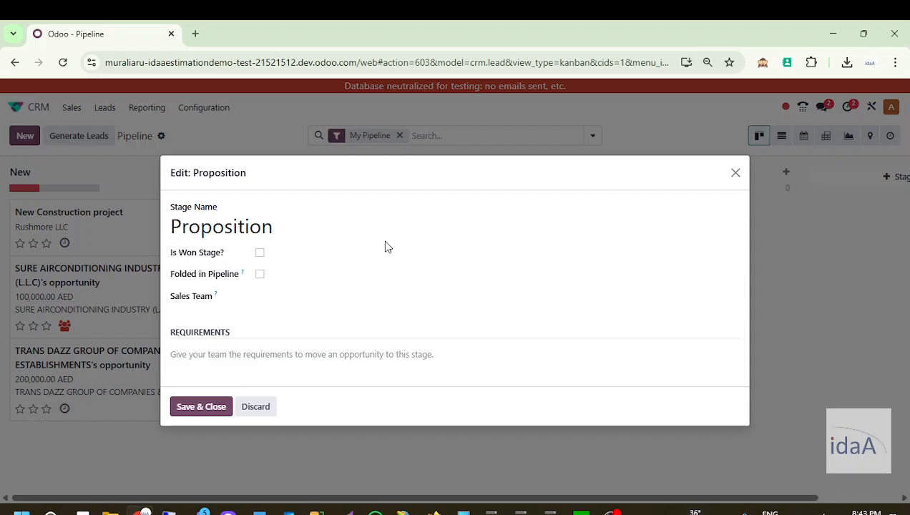
left_click_drag(279, 226, 150, 241)
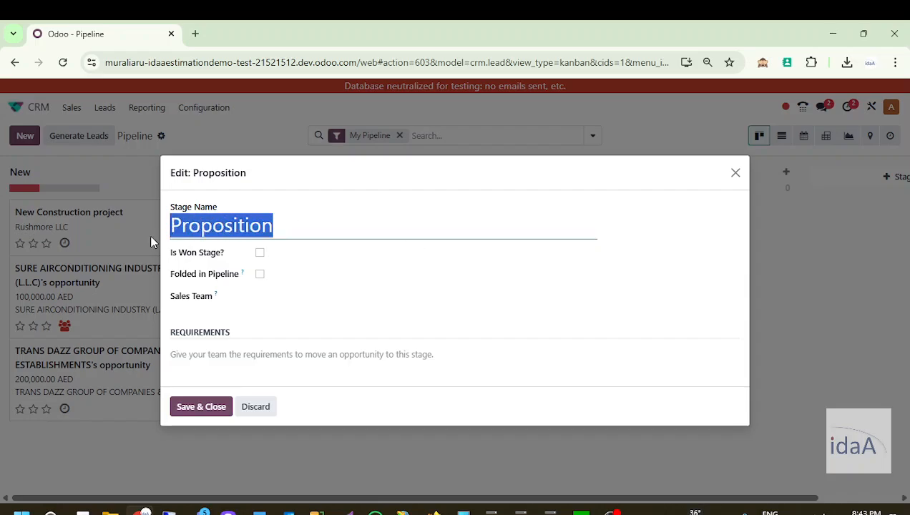
type("Qut")
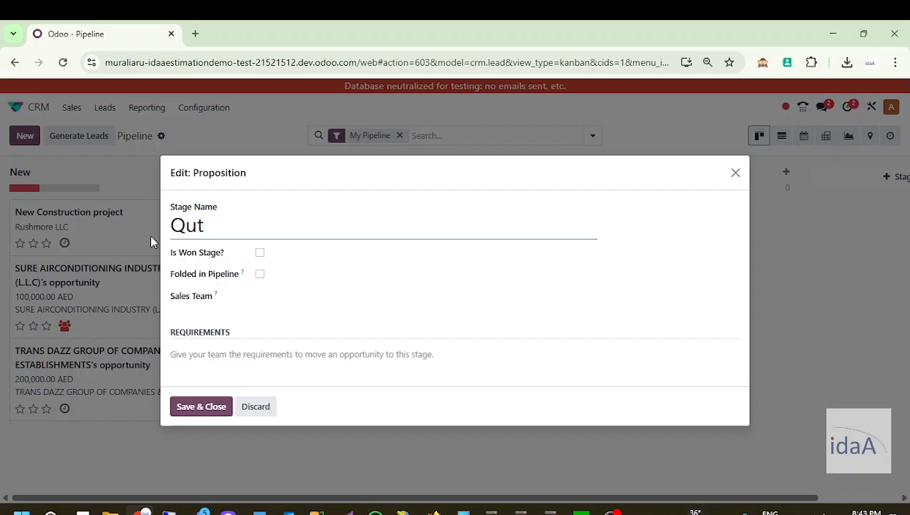
key("BackSpace")
type("otation")
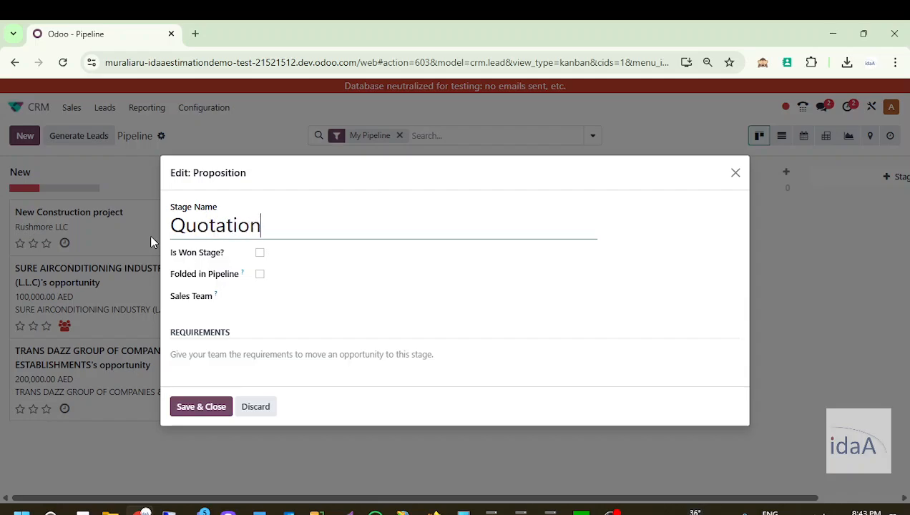
left_click(185, 408)
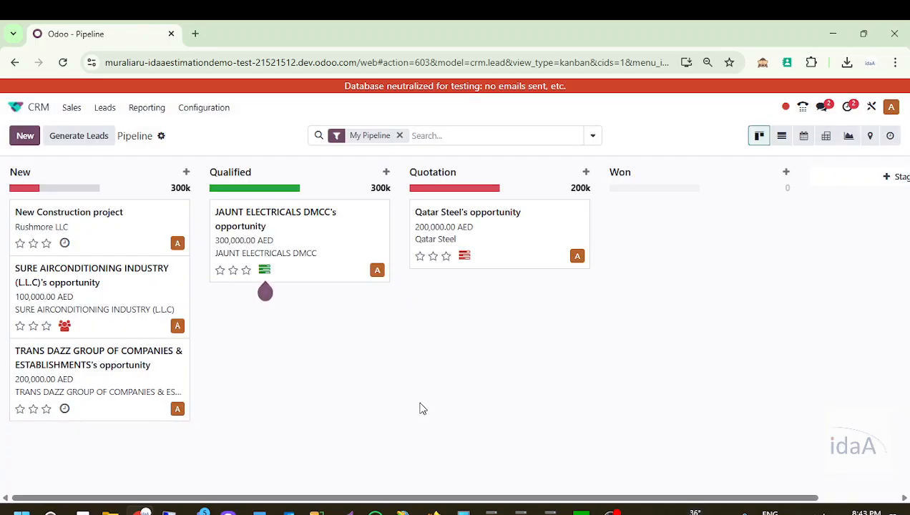
Group the pipeline by Salesperson and remove the My Pipeline filter
left_click(594, 137)
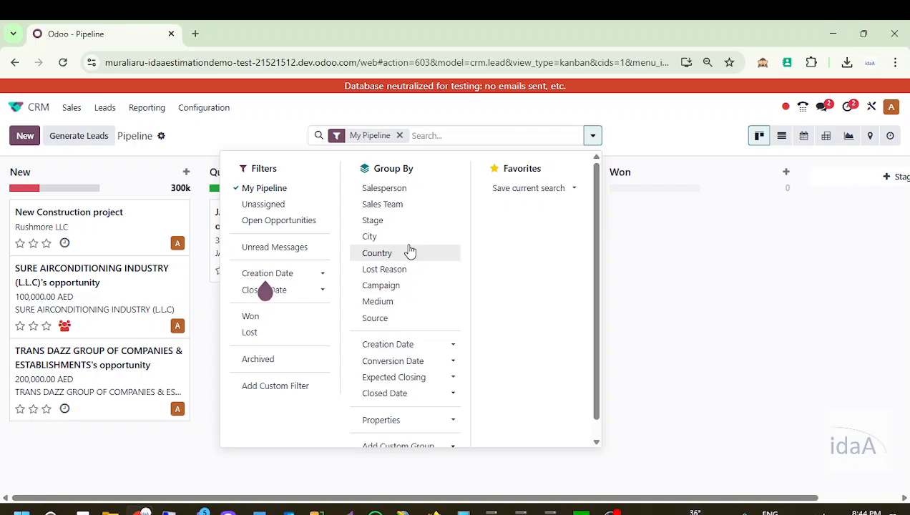
left_click(404, 193)
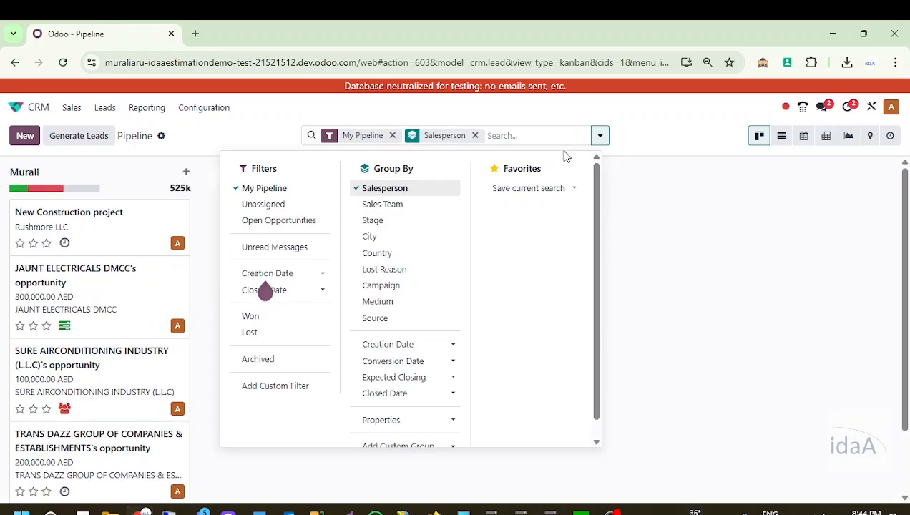
left_click(642, 123)
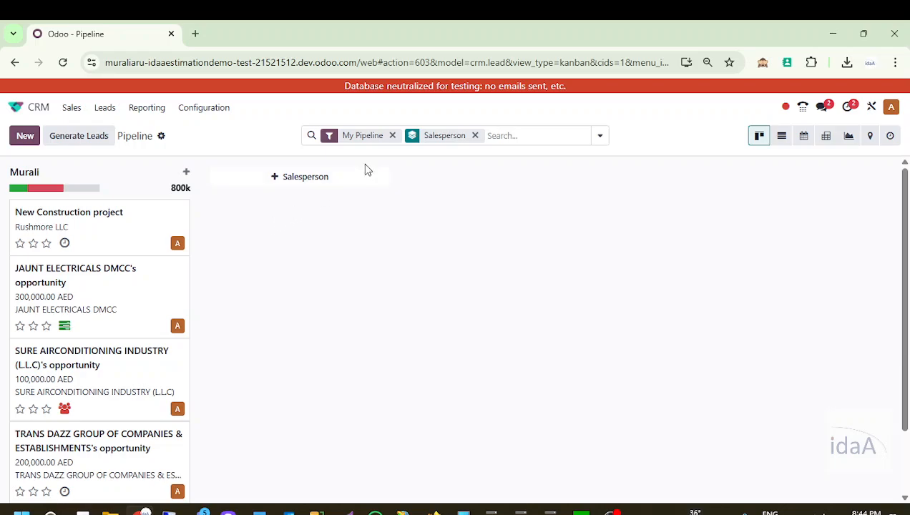
left_click(393, 136)
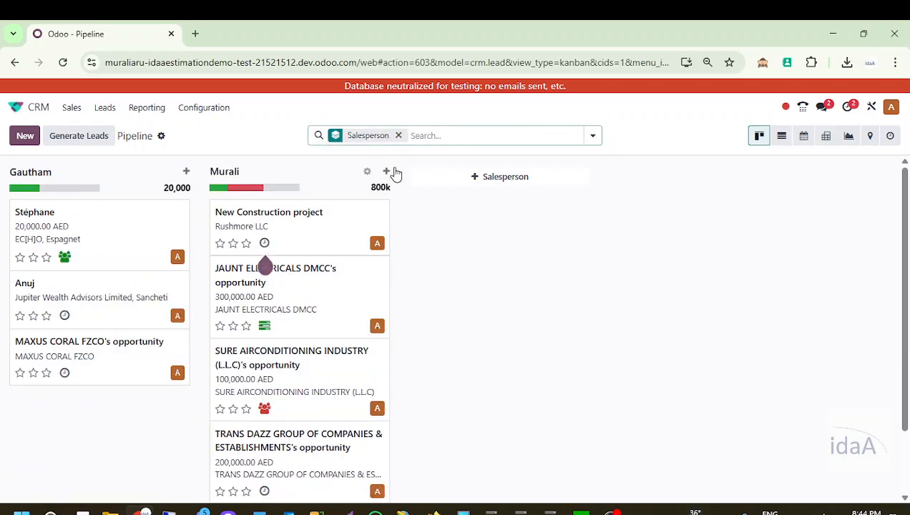
Add Country as a second grouping level under Salesperson
left_click(593, 137)
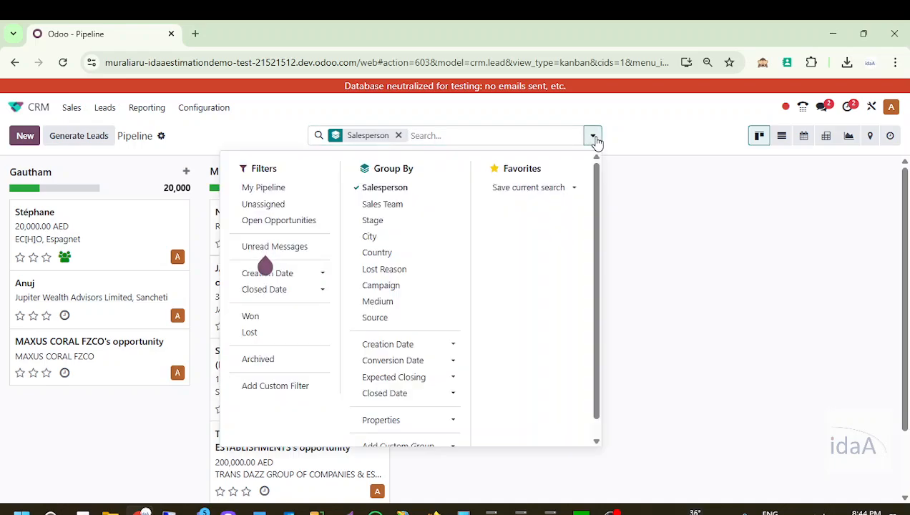
left_click(385, 259)
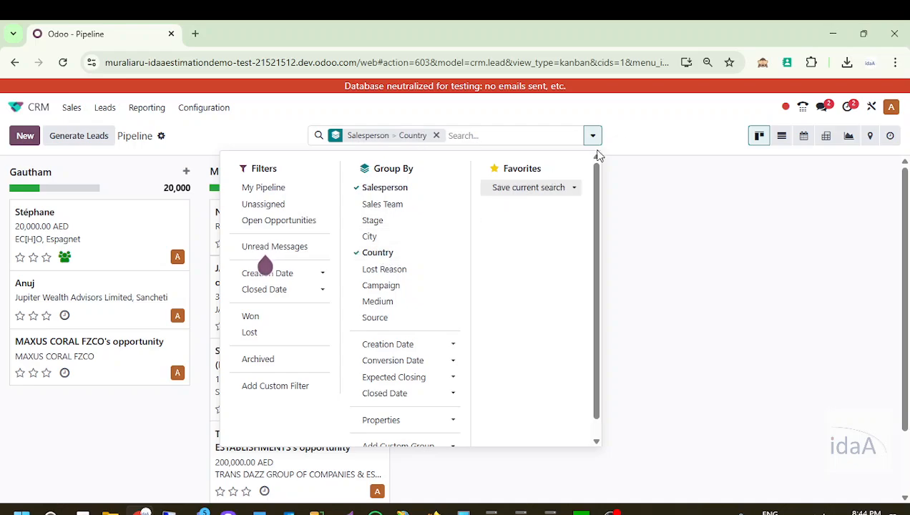
left_click(626, 126)
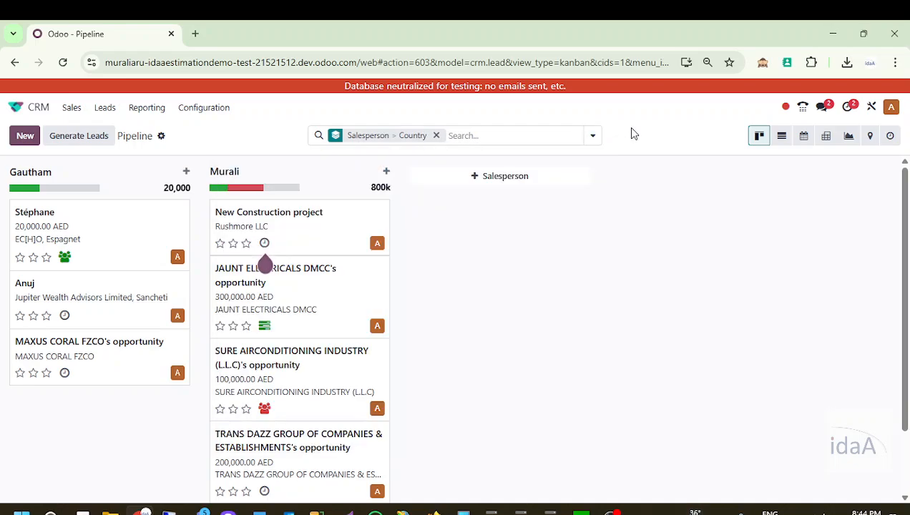
Clear the combined grouping and group the pipeline by Country only
left_click(435, 136)
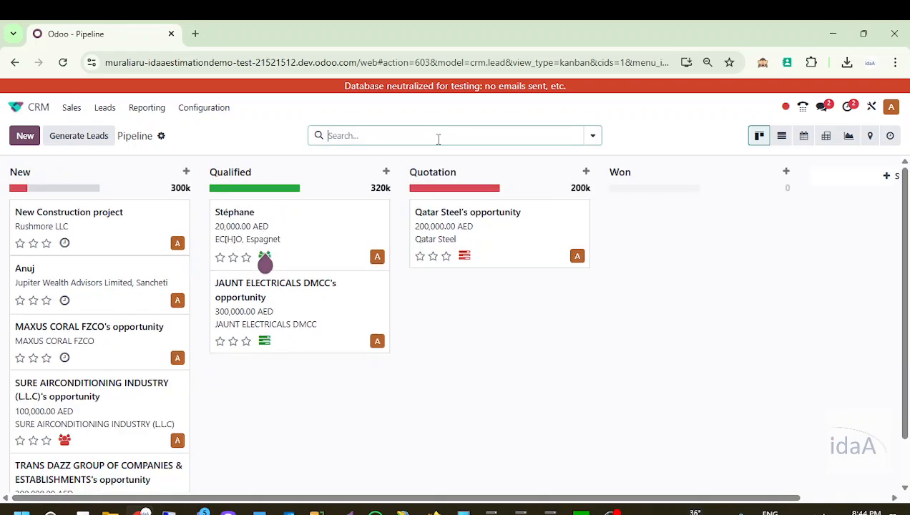
left_click(593, 136)
left_click(401, 257)
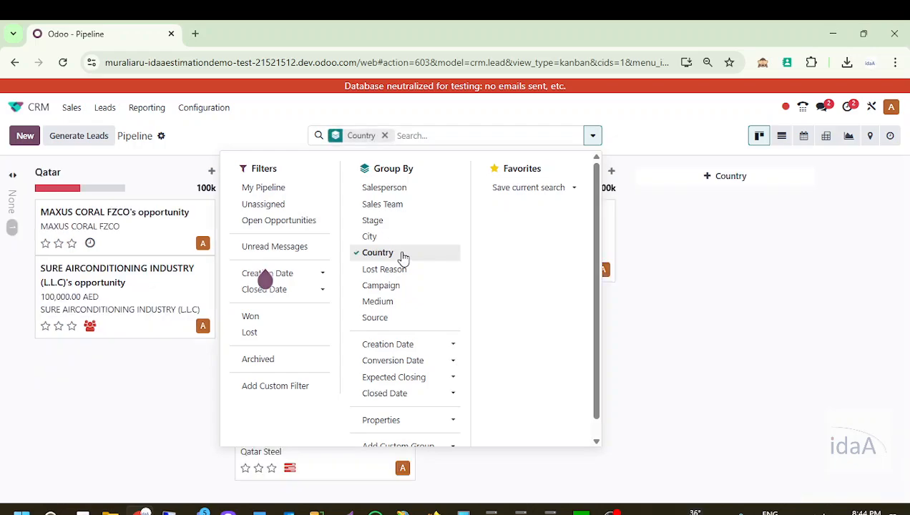
left_click(637, 128)
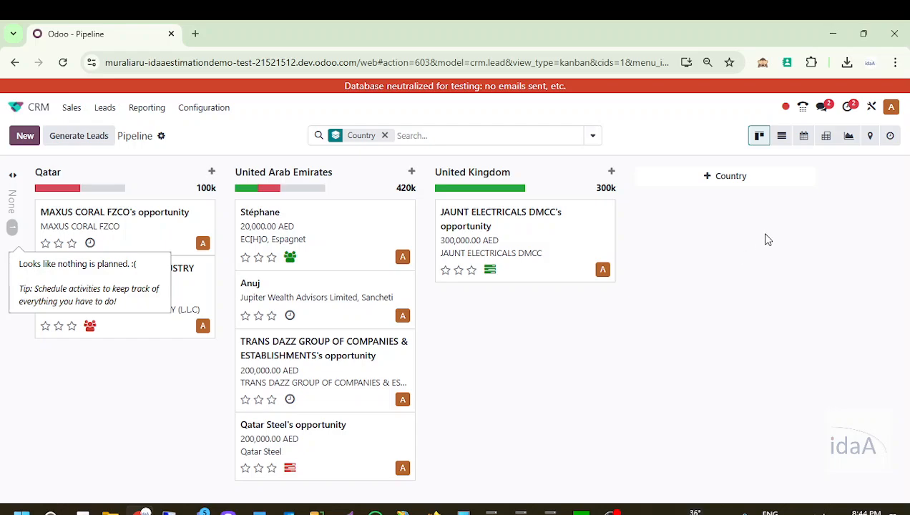
Show the opportunities as a list and expand the Qatar, United Arab Emirates and United Kingdom groups
left_click(783, 141)
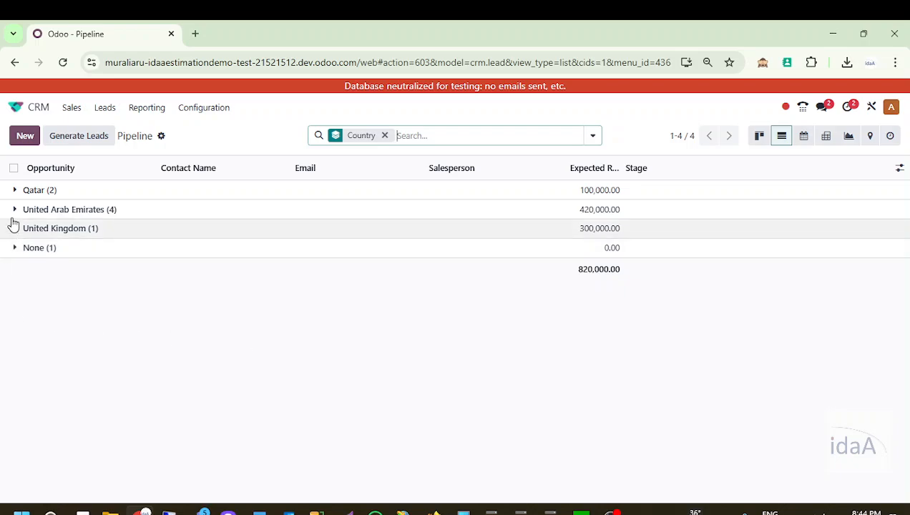
left_click(16, 195)
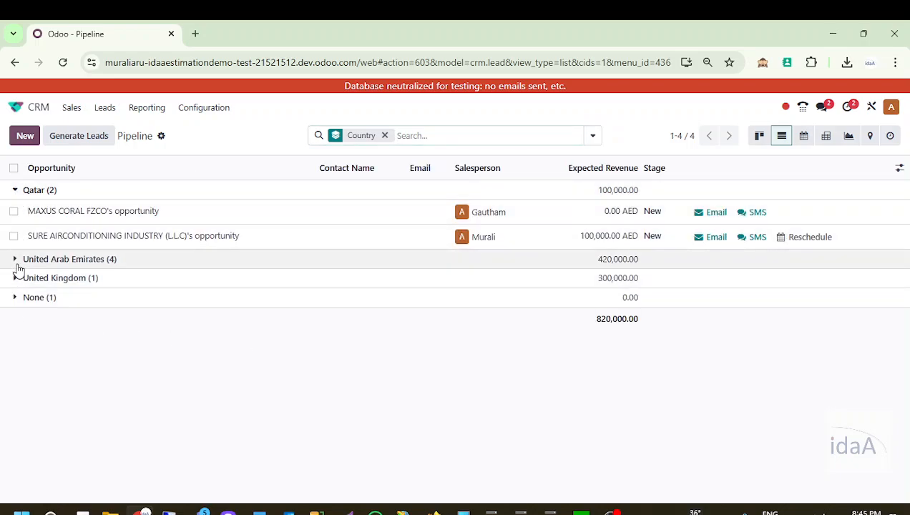
left_click(17, 264)
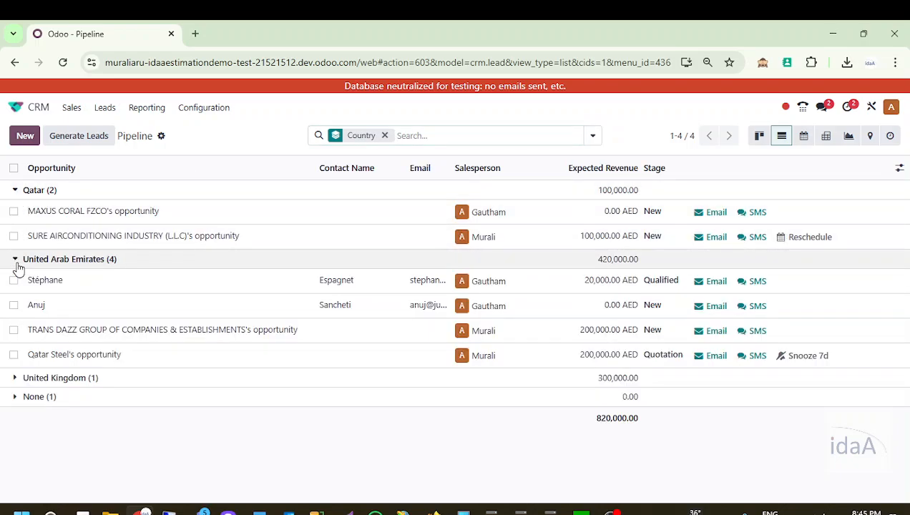
left_click(16, 380)
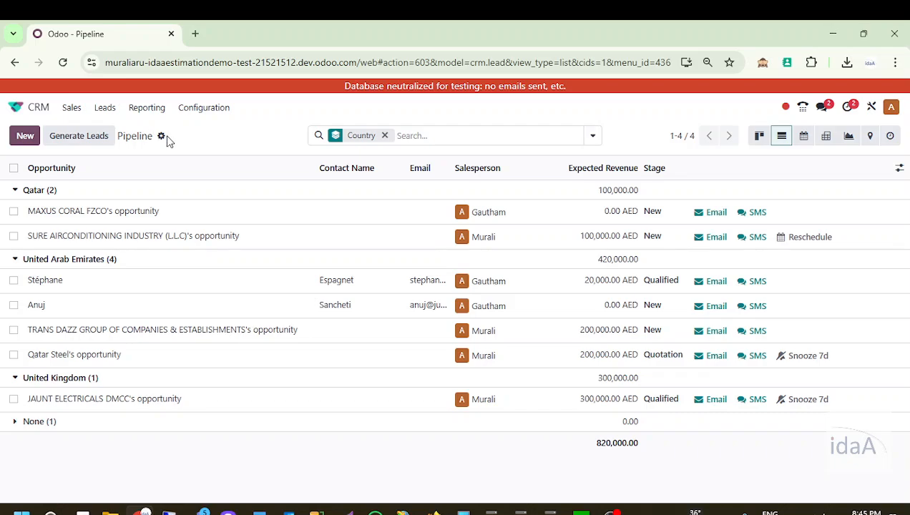
Export all records of the pipeline list
left_click(162, 136)
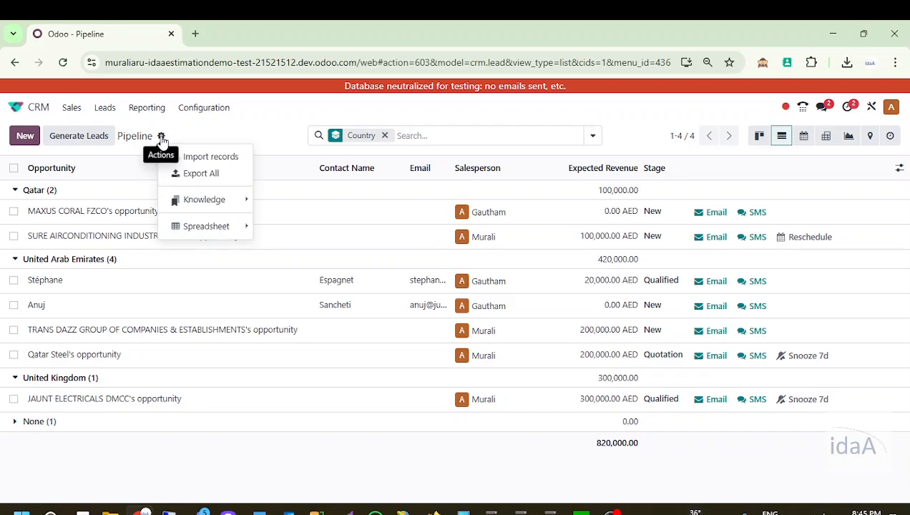
left_click(194, 174)
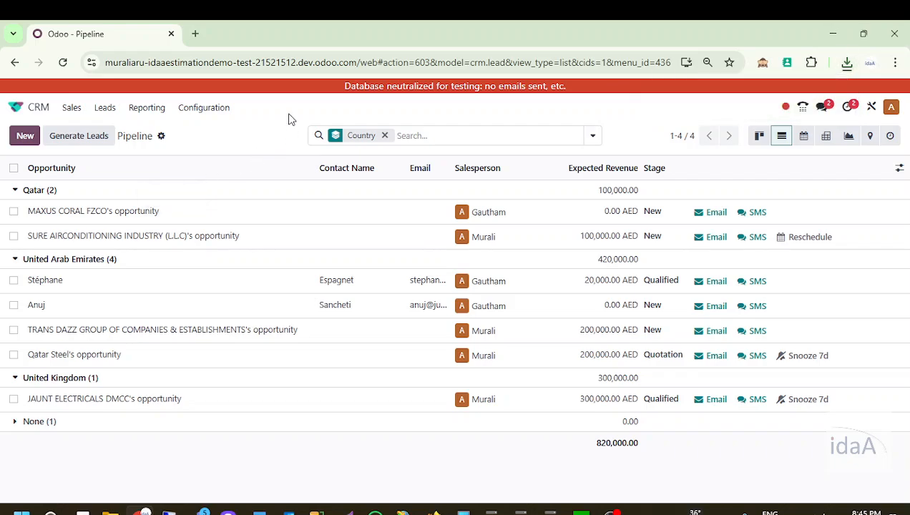
Show the pipeline as a calendar and view the details of the JAUNT ELECTRICALS DMCC and Qatar Steel opportunities
left_click(804, 136)
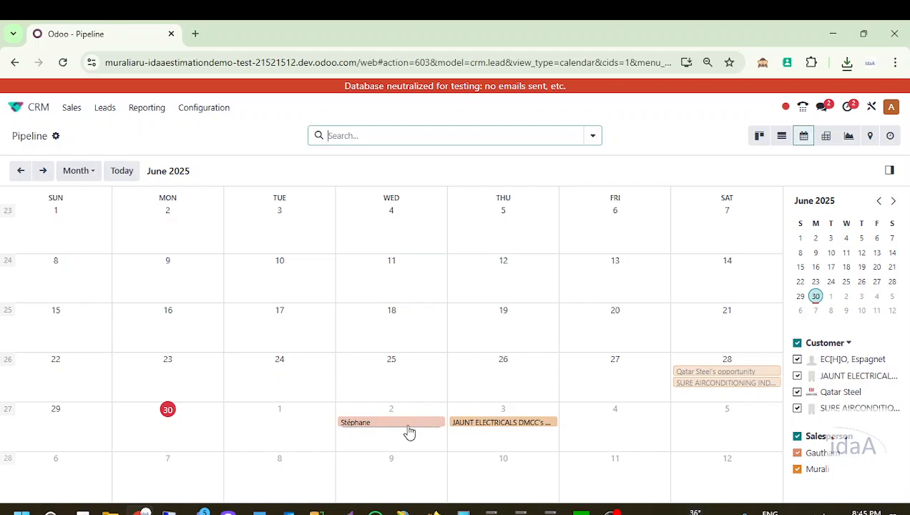
left_click(502, 427)
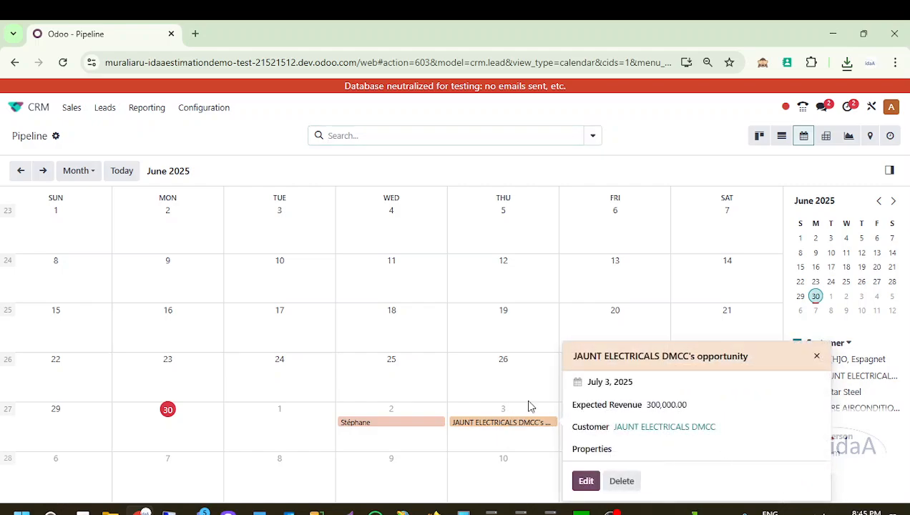
left_click(648, 172)
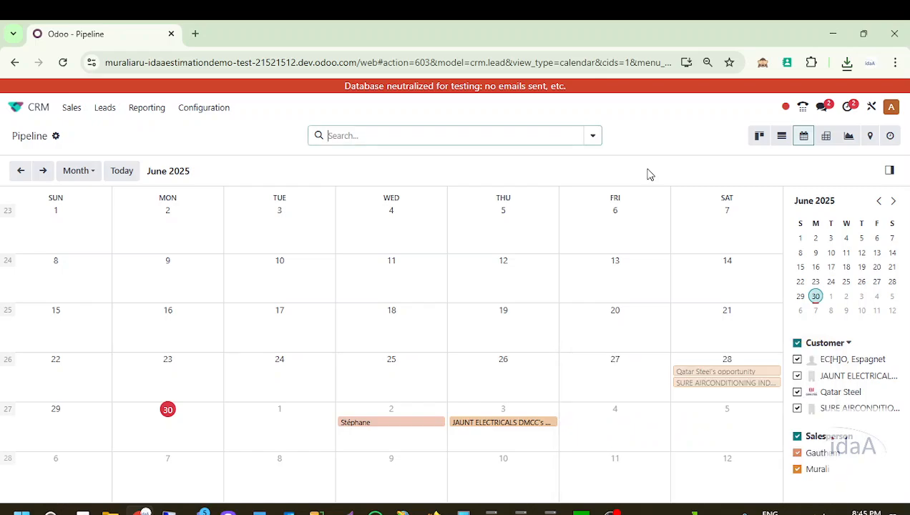
left_click(704, 378)
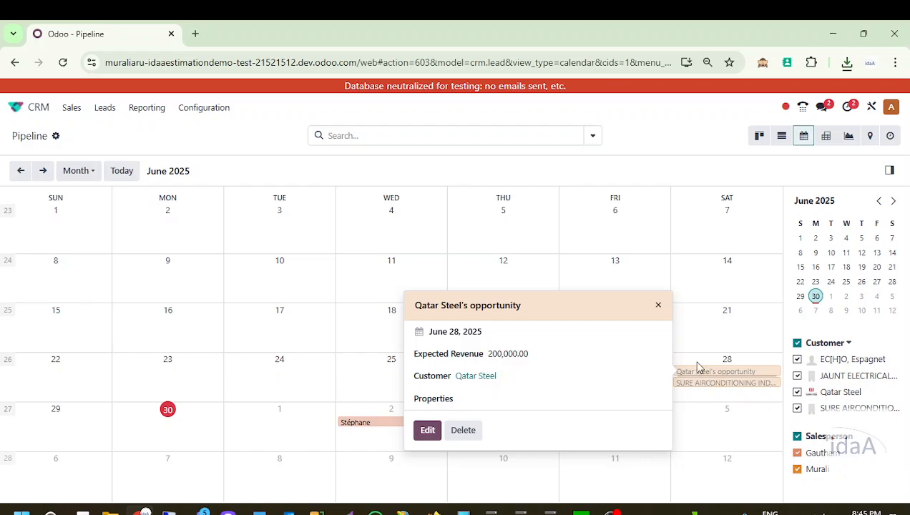
left_click(683, 127)
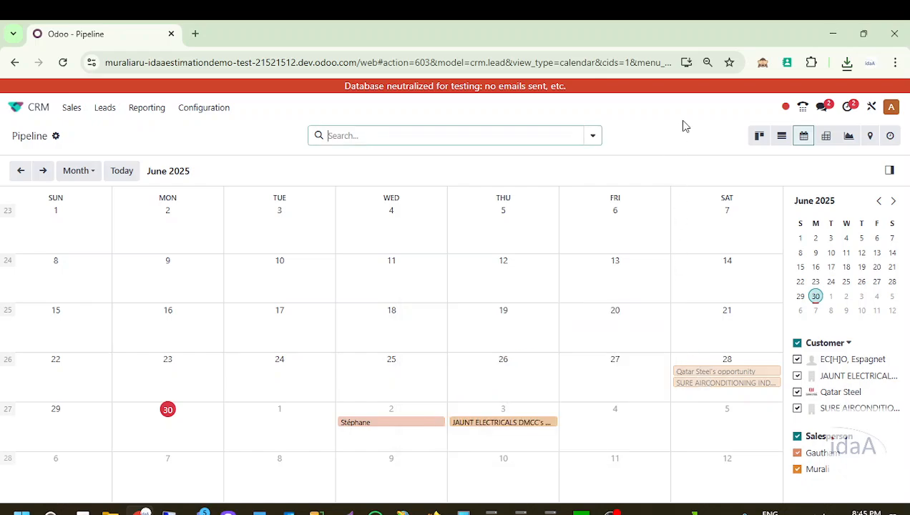
Show the pipeline as a pivot table and add the Days to Close measure
left_click(825, 137)
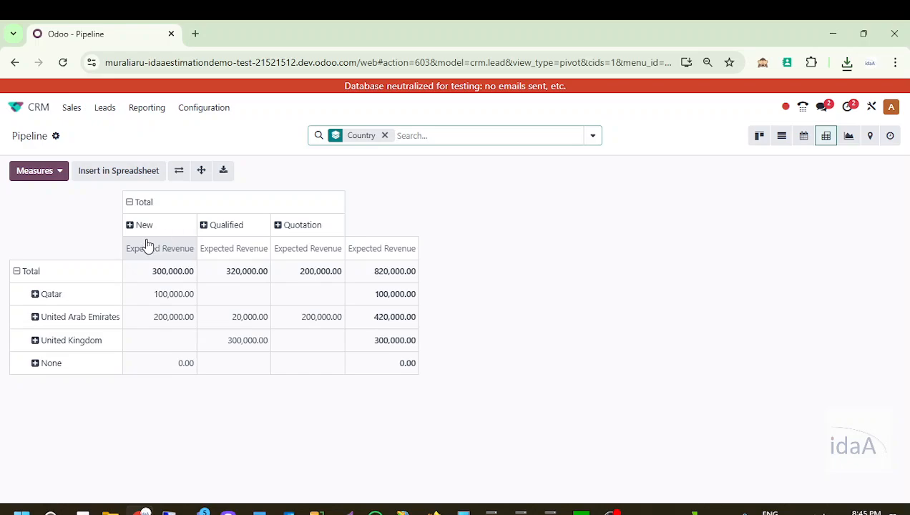
left_click(61, 176)
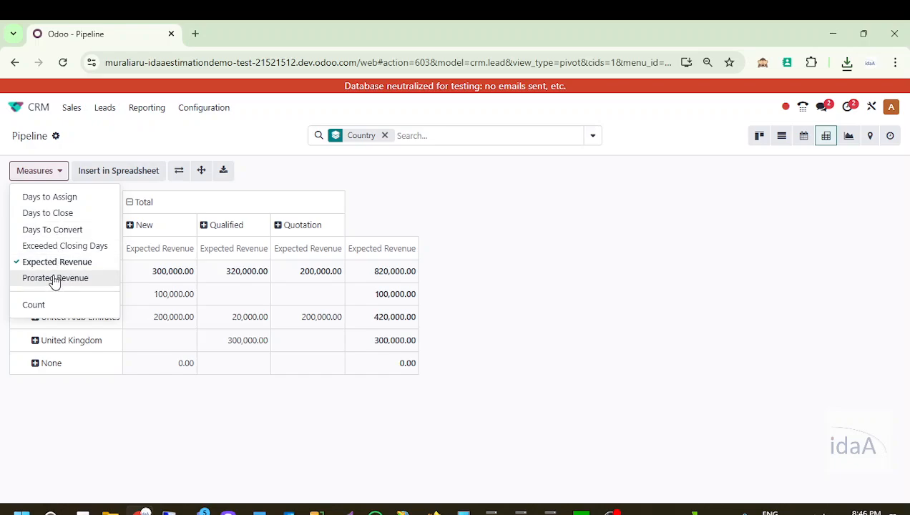
left_click(63, 216)
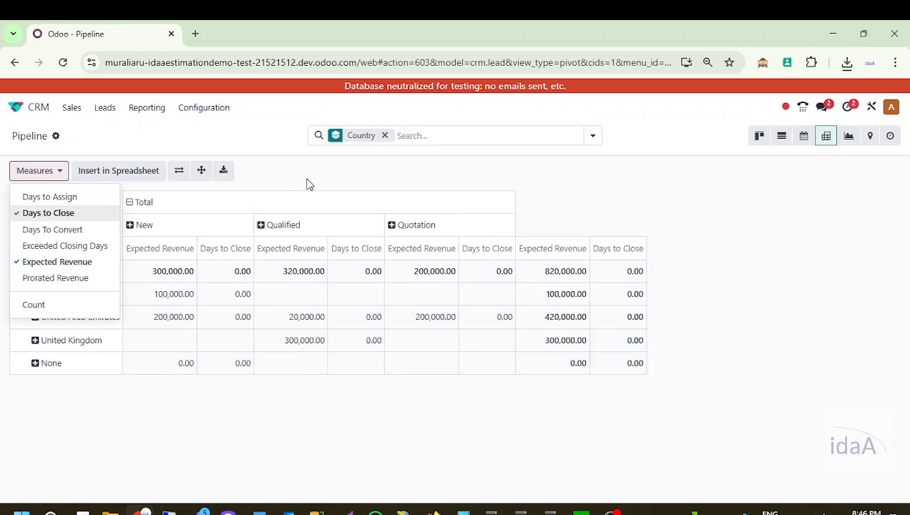
key("Escape")
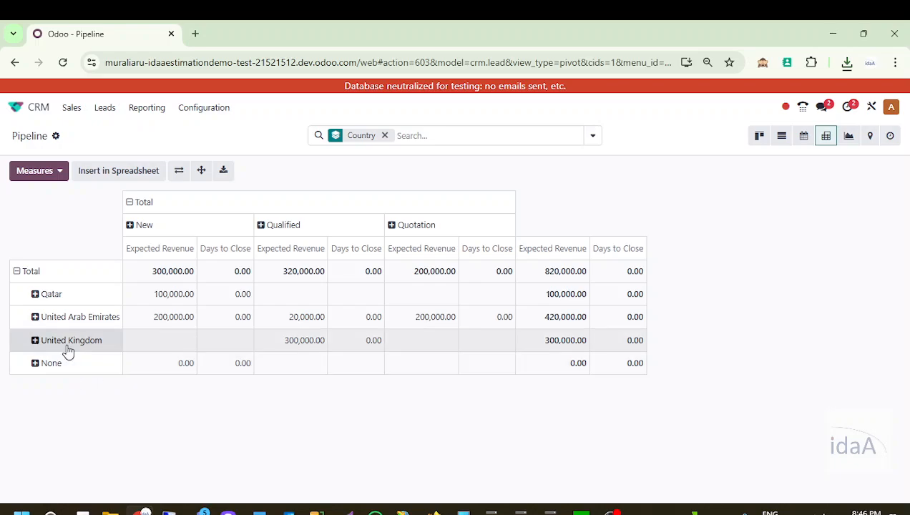
Break down the New stage column of the pivot table by Expected Closing month
left_click(133, 230)
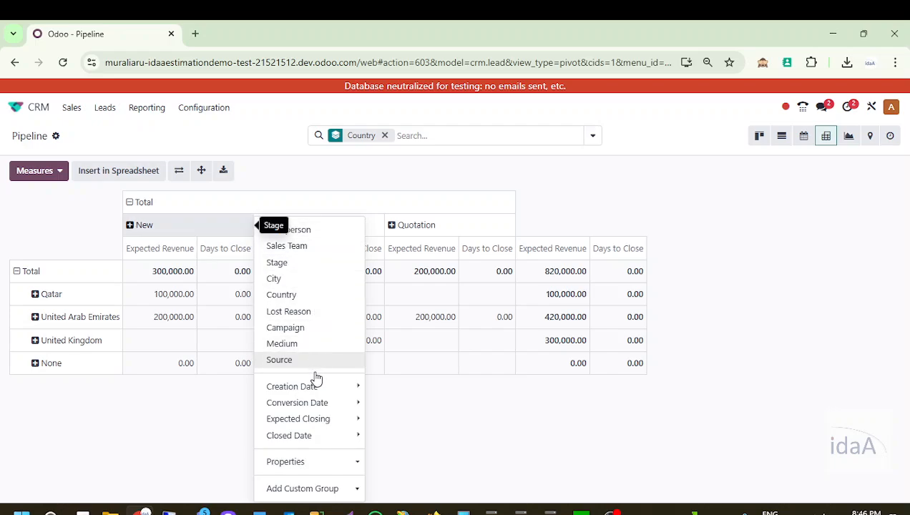
mouse_move(322, 407)
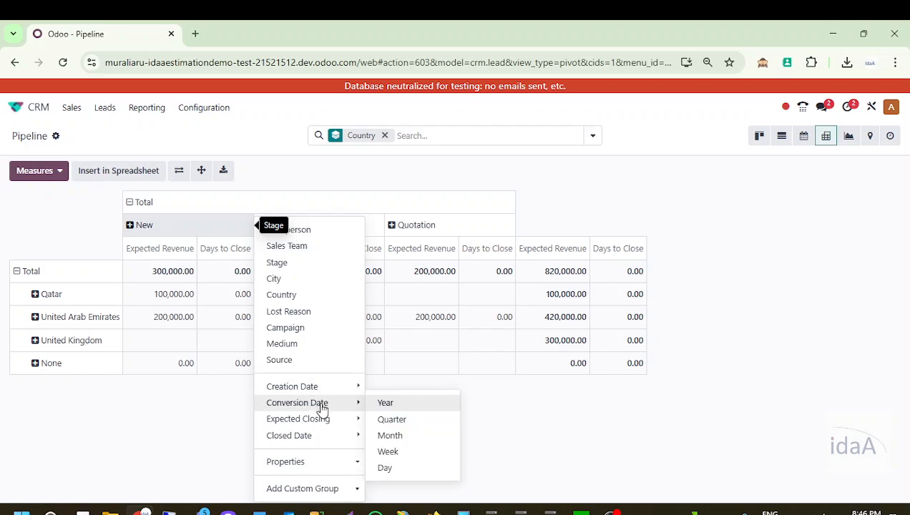
mouse_move(324, 425)
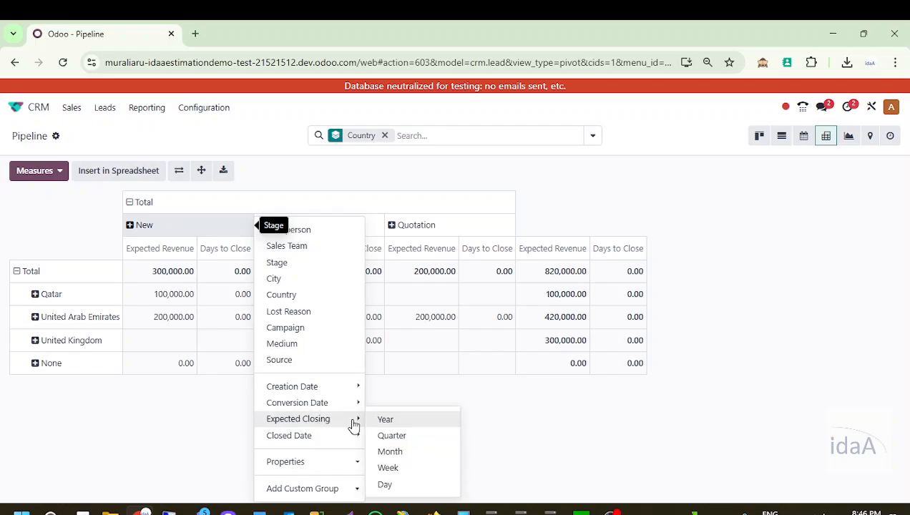
left_click(390, 455)
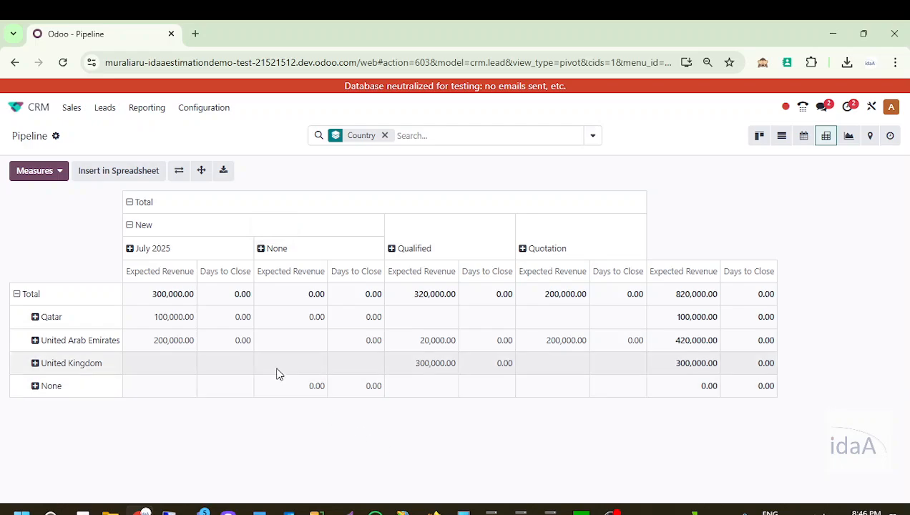
left_click(264, 252)
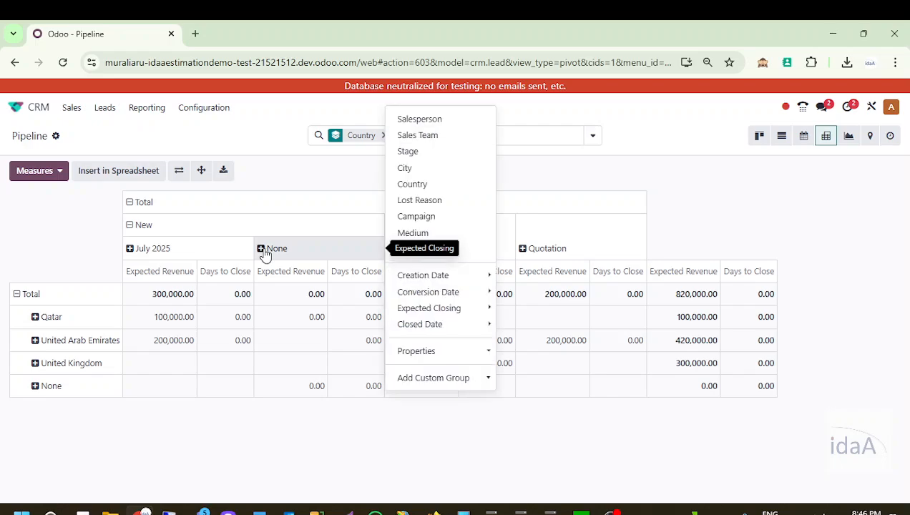
left_click(570, 163)
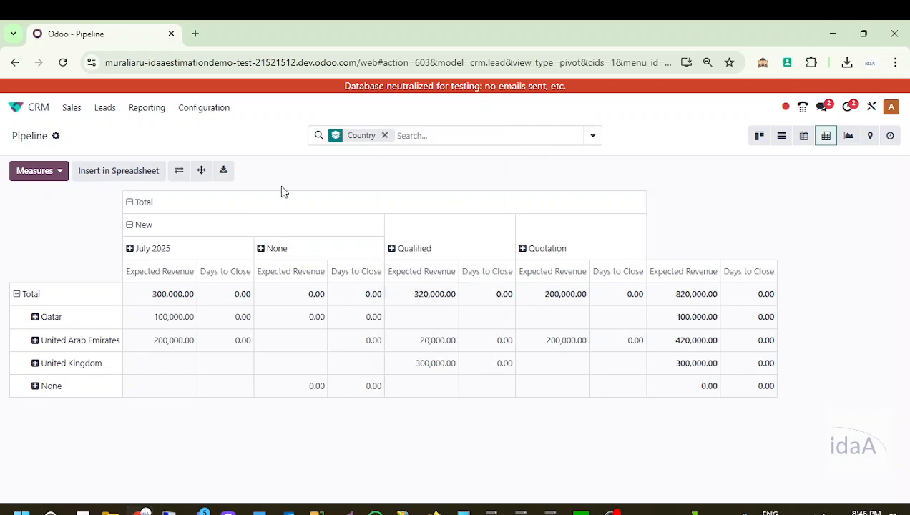
Expand all groups of the pivot table and flip its axes
left_click(202, 171)
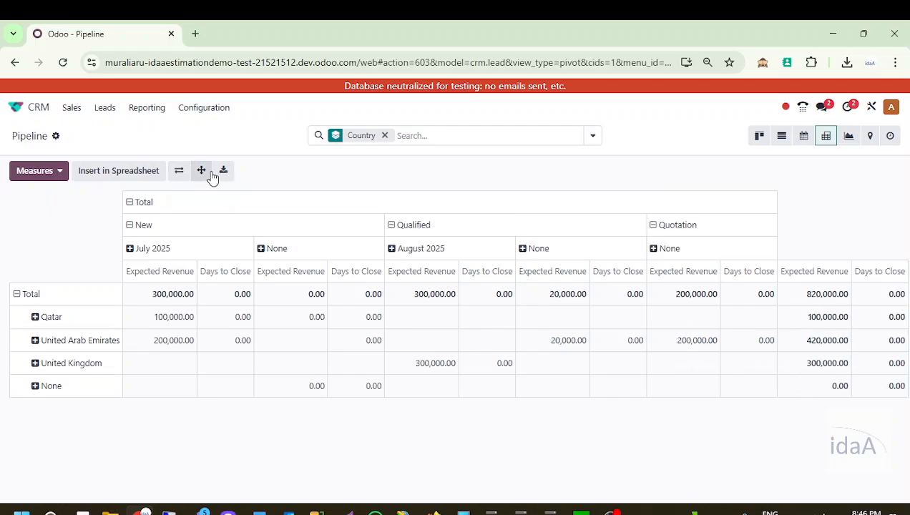
left_click(180, 174)
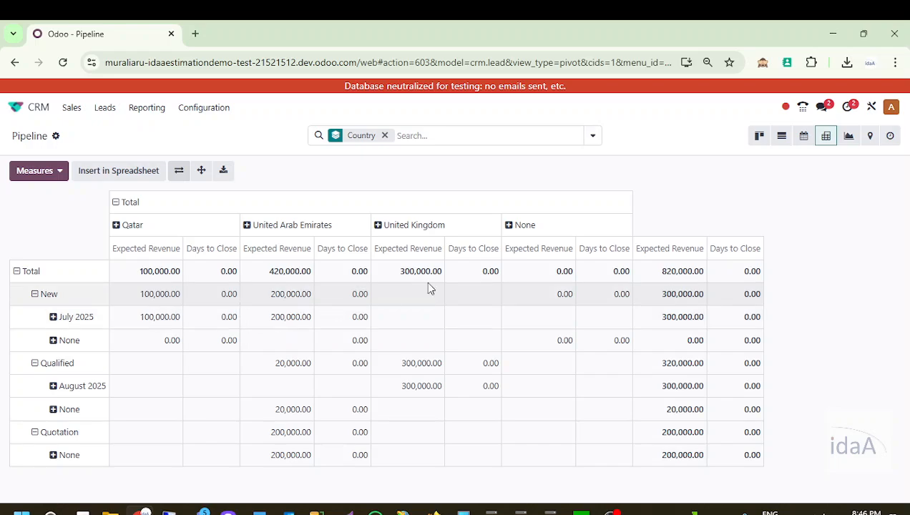
Show the pipeline as a pie chart by country and view the United Arab Emirates, Qatar and None slice details
left_click(849, 141)
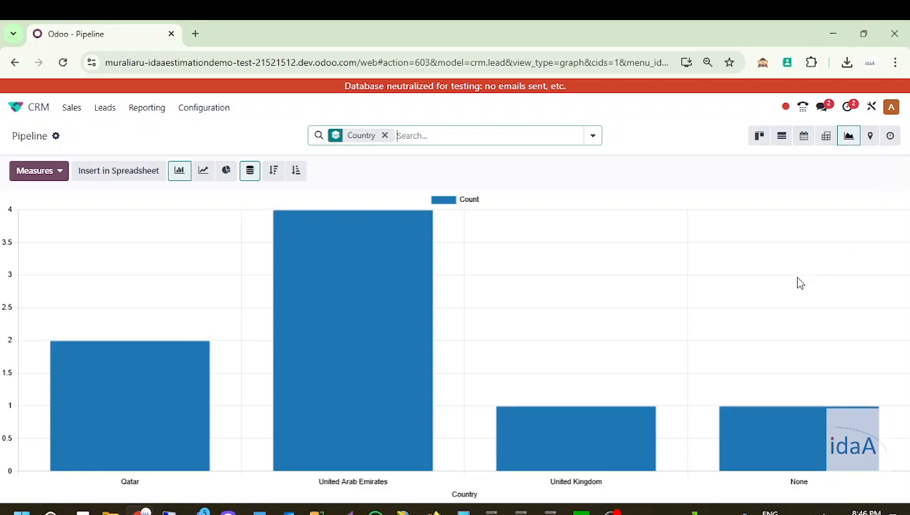
left_click(226, 172)
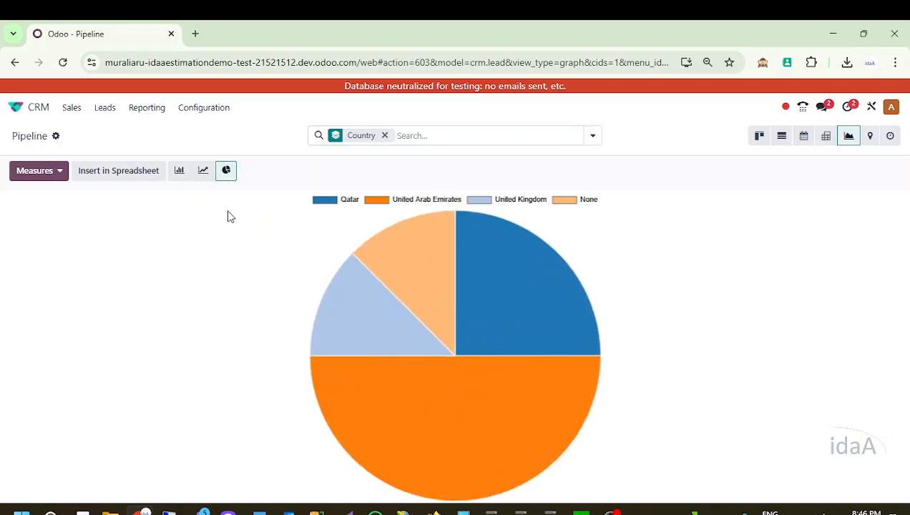
mouse_move(376, 466)
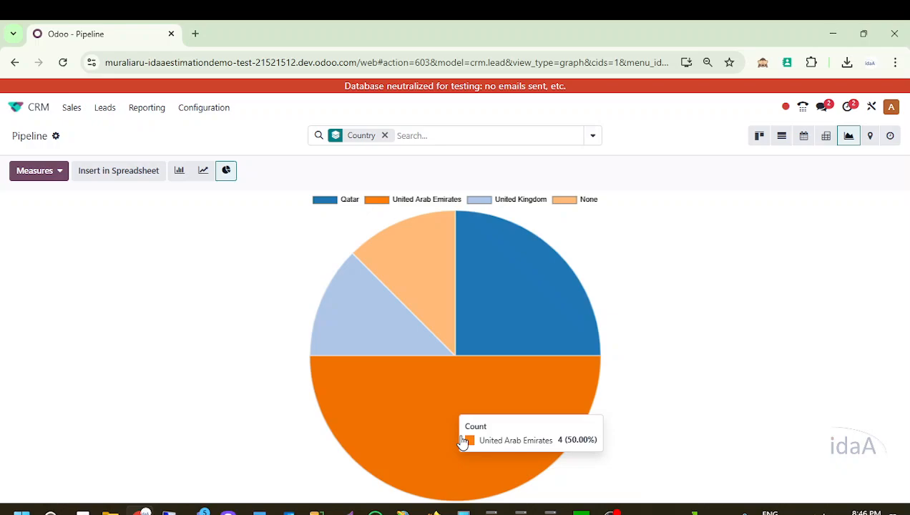
mouse_move(530, 337)
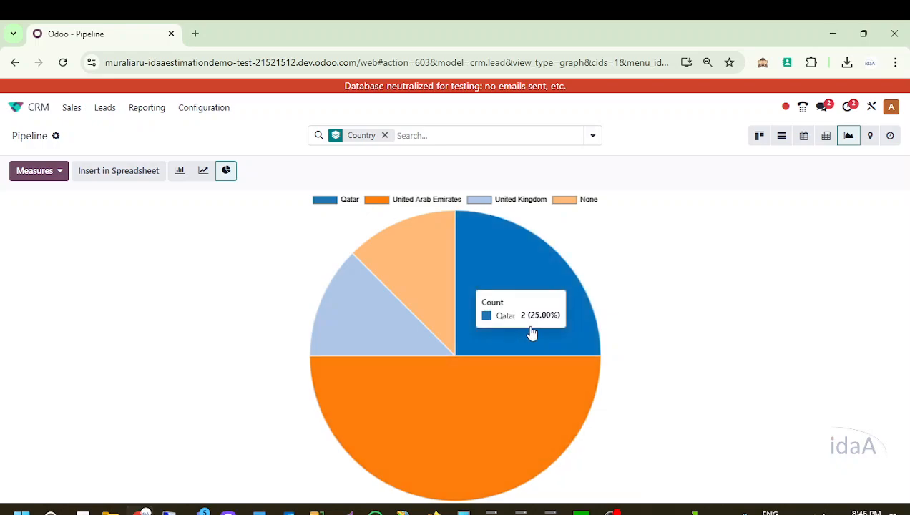
mouse_move(423, 287)
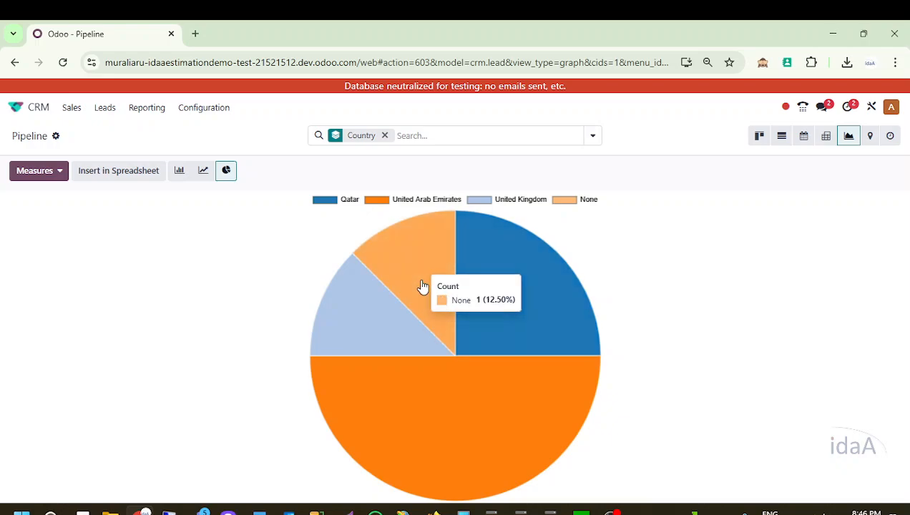
mouse_move(410, 398)
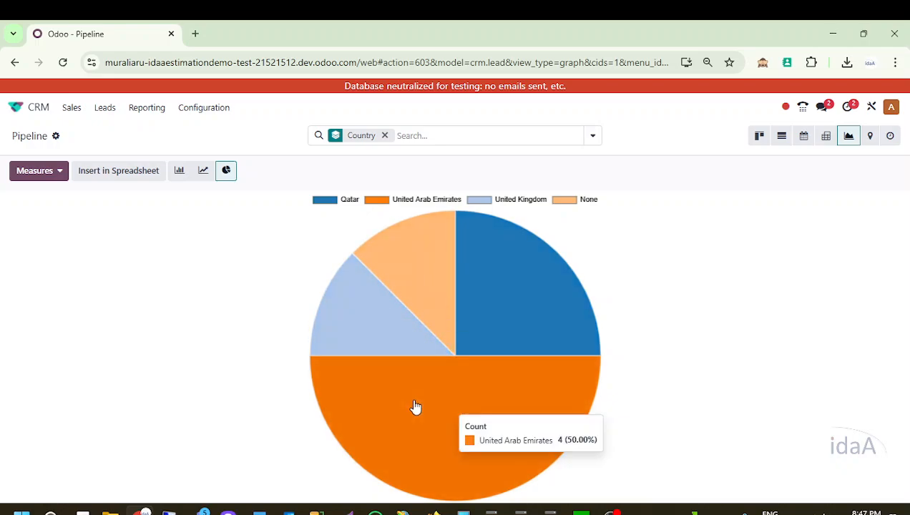
Insert the pie chart into a blank spreadsheet named demo and return to the pipeline
left_click(129, 177)
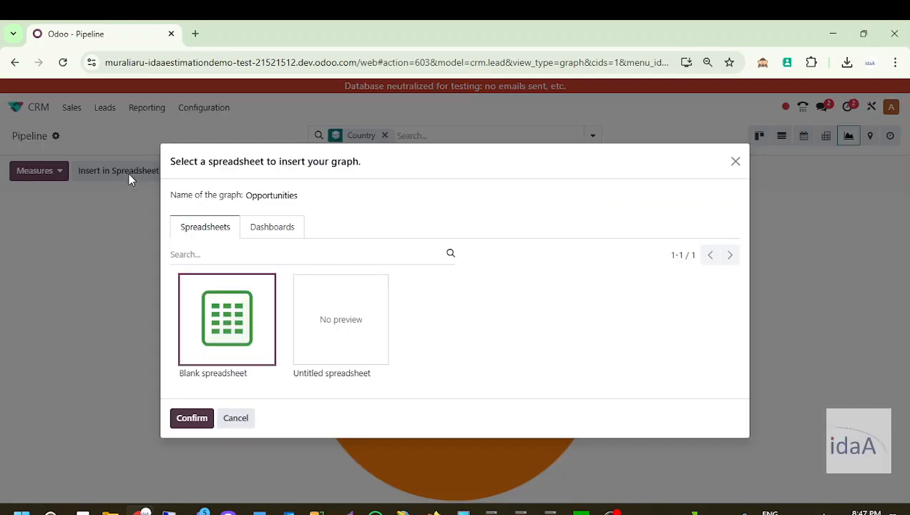
left_click(197, 411)
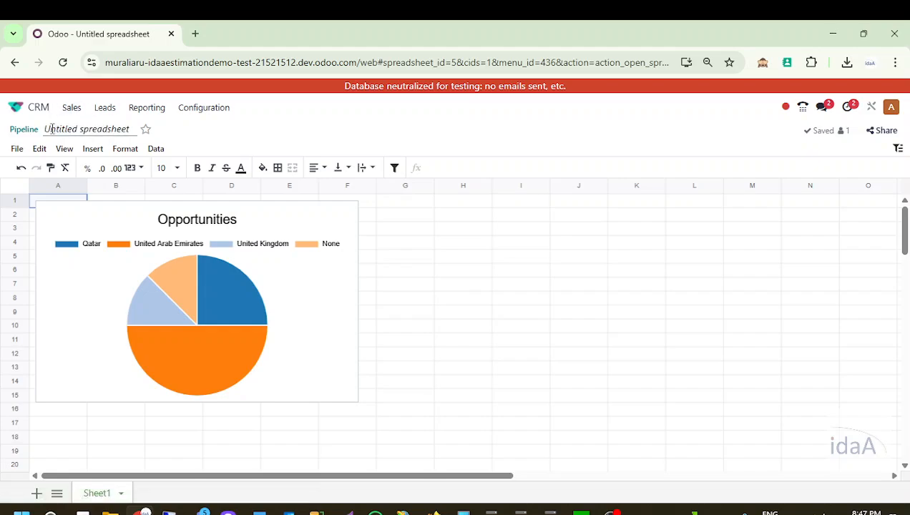
left_click(102, 128)
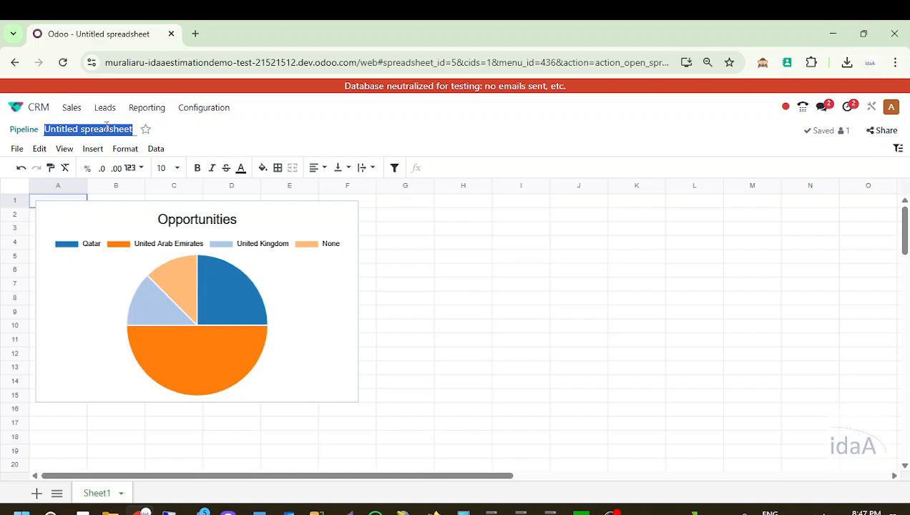
type("demo")
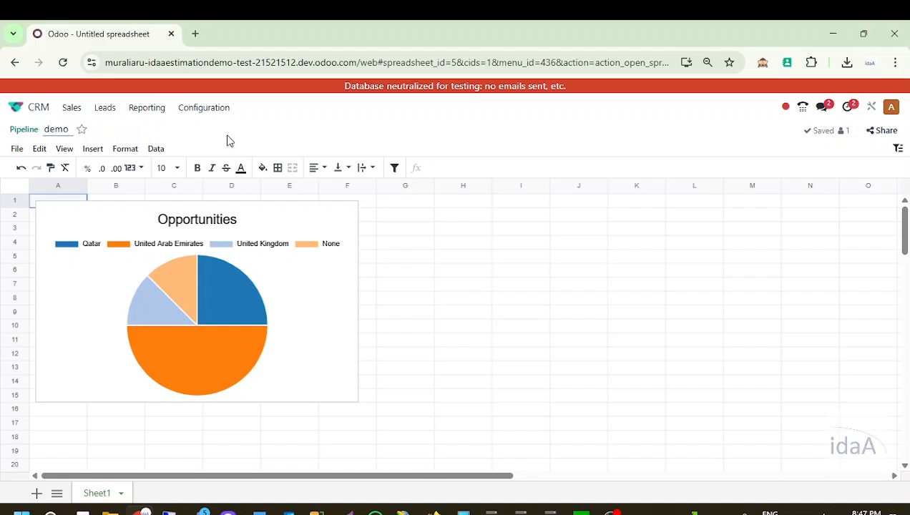
left_click(330, 137)
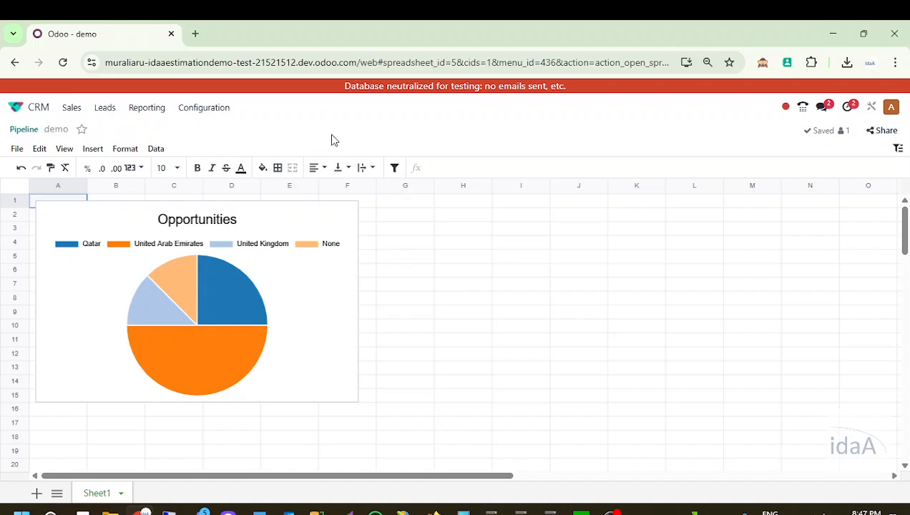
left_click(23, 131)
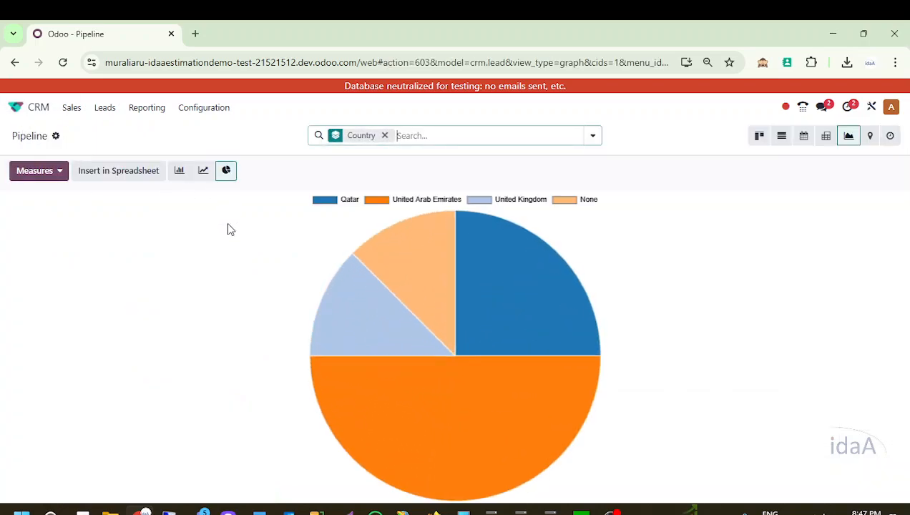
Show the pipeline on the map, followed by the activity view
left_click(870, 138)
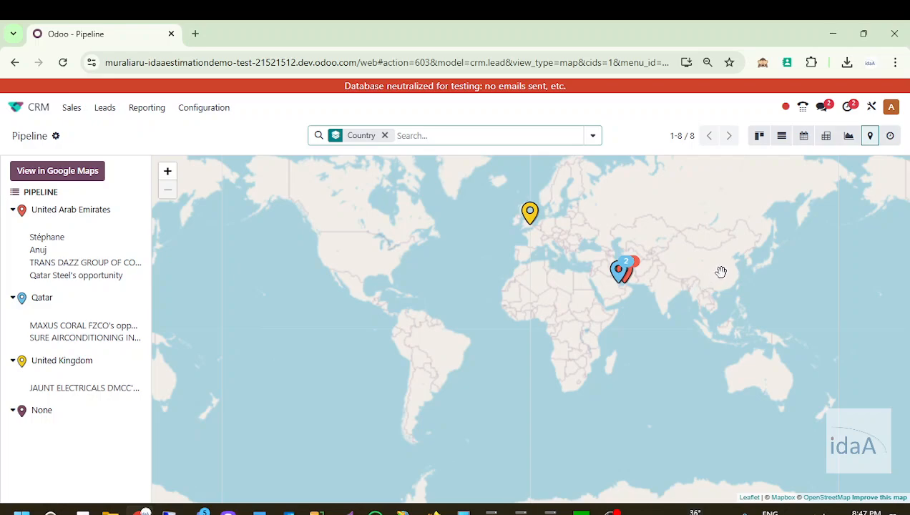
left_click(891, 137)
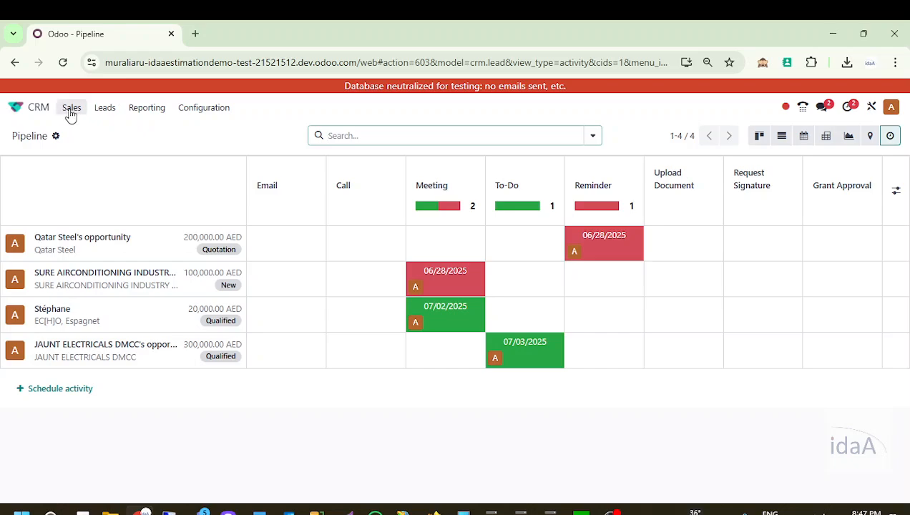
In My Pipeline, mark the Discuss requirements activity of the JAUNT ELECTRICALS DMCC opportunity as done with the feedback "done"
left_click(70, 113)
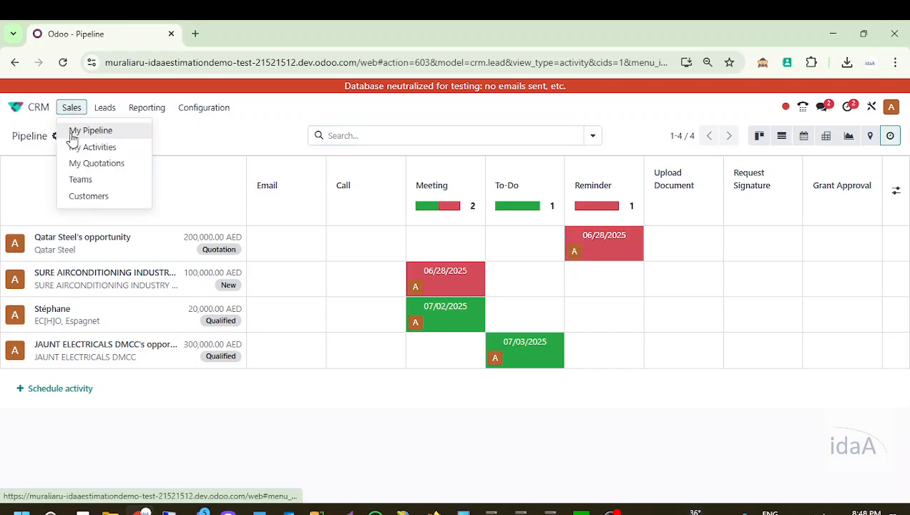
left_click(69, 131)
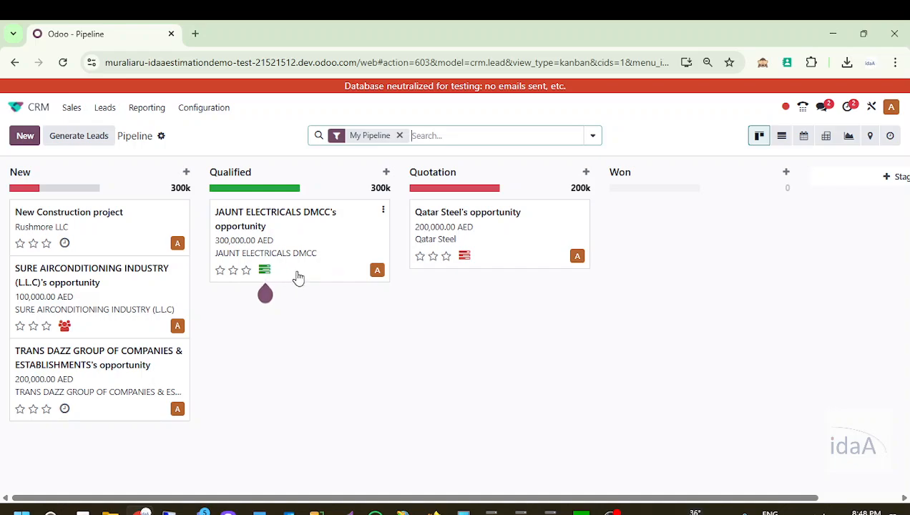
left_click(264, 272)
left_click(264, 276)
left_click(264, 273)
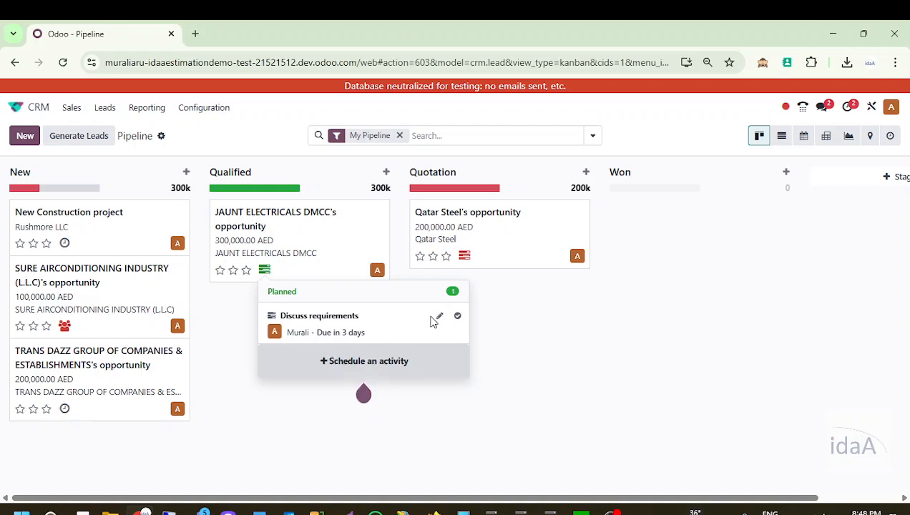
left_click(455, 318)
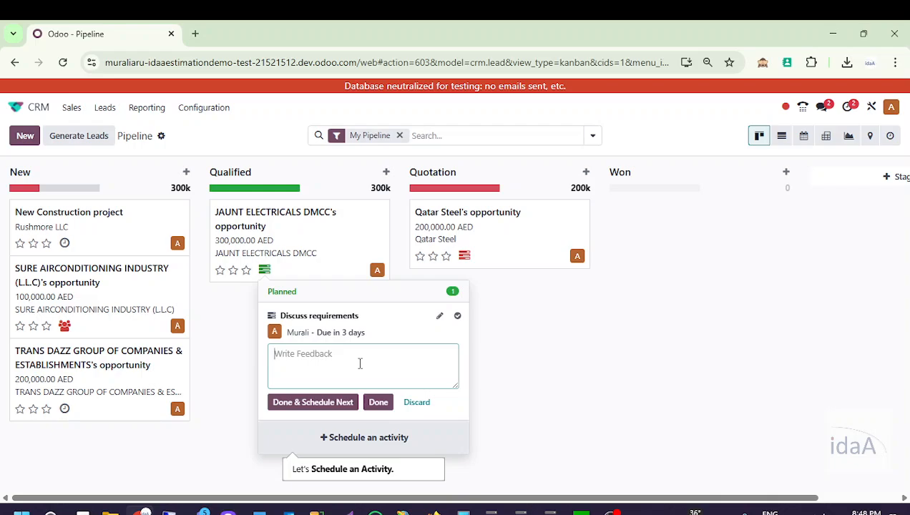
type("done")
left_click(375, 403)
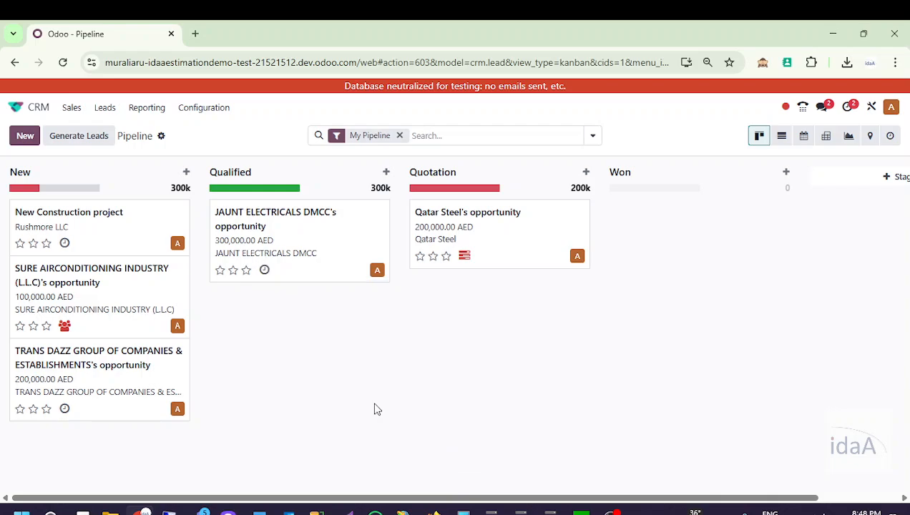
Schedule a Meeting activity for the JAUNT ELECTRICALS DMCC opportunity on Thursday, July 3, 2025 at 07:45 and return to the pipeline
left_click(264, 272)
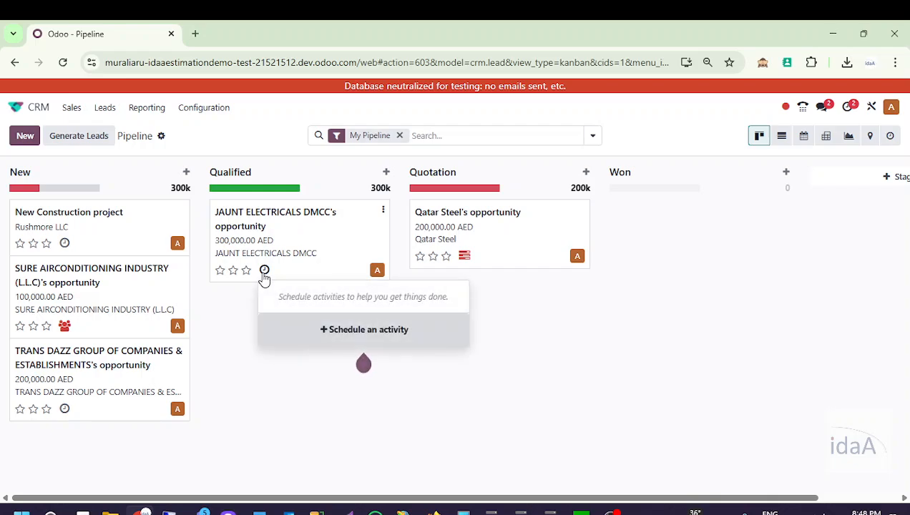
left_click(324, 334)
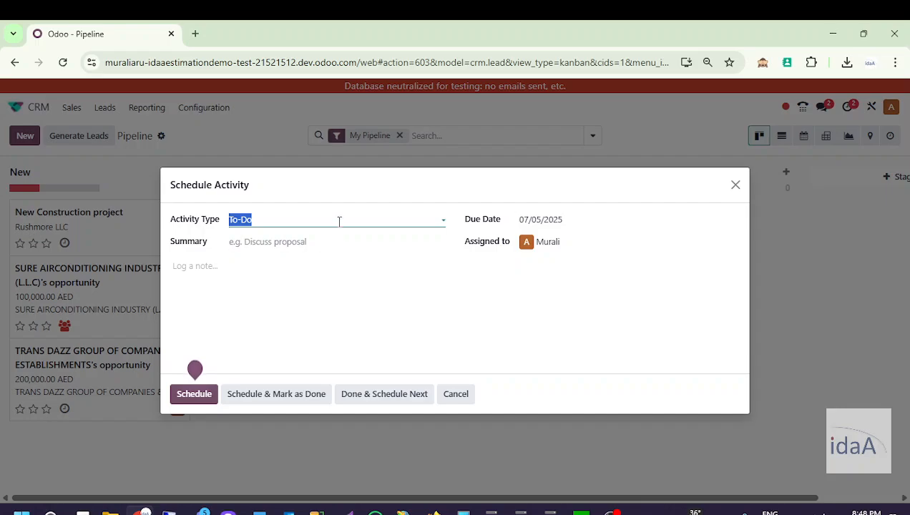
left_click(339, 221)
left_click(284, 273)
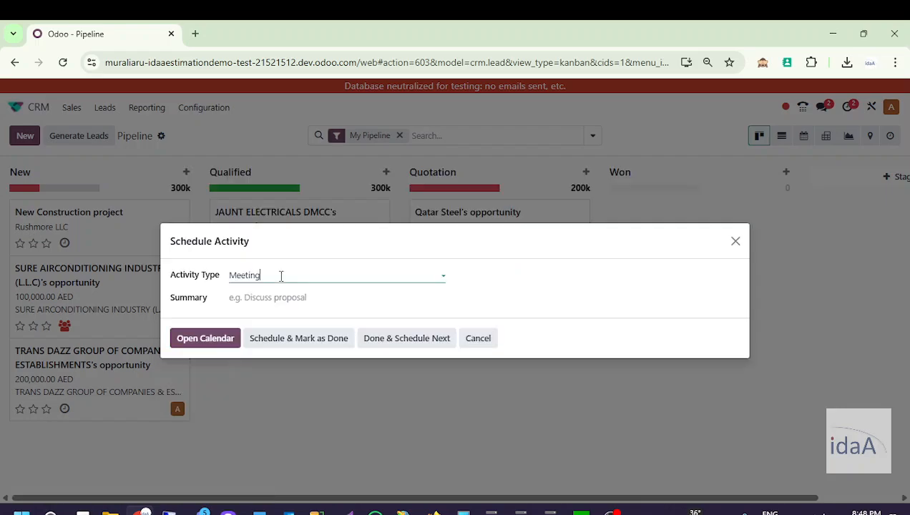
left_click(218, 344)
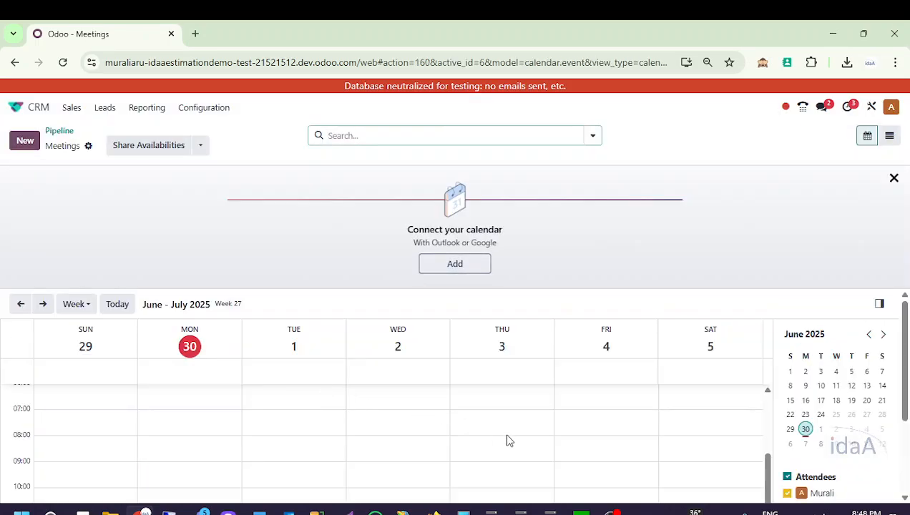
left_click(508, 440)
left_click(307, 429)
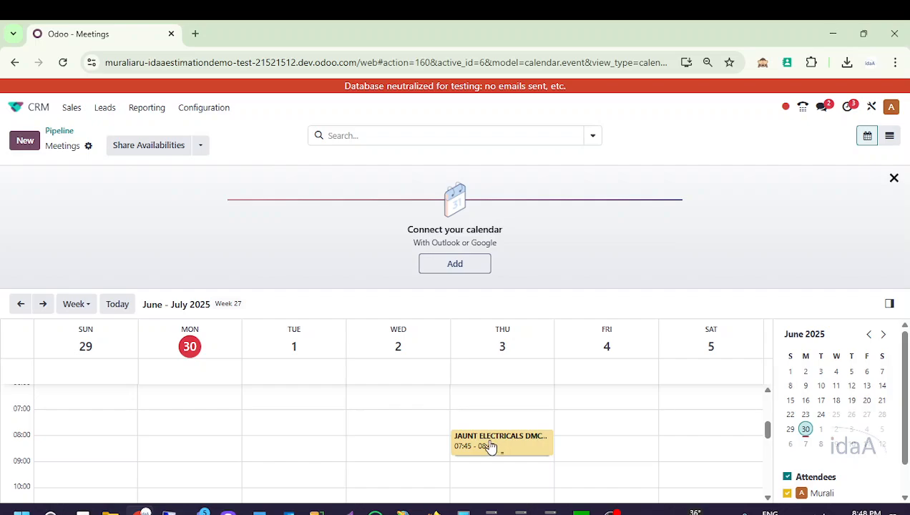
left_click(59, 131)
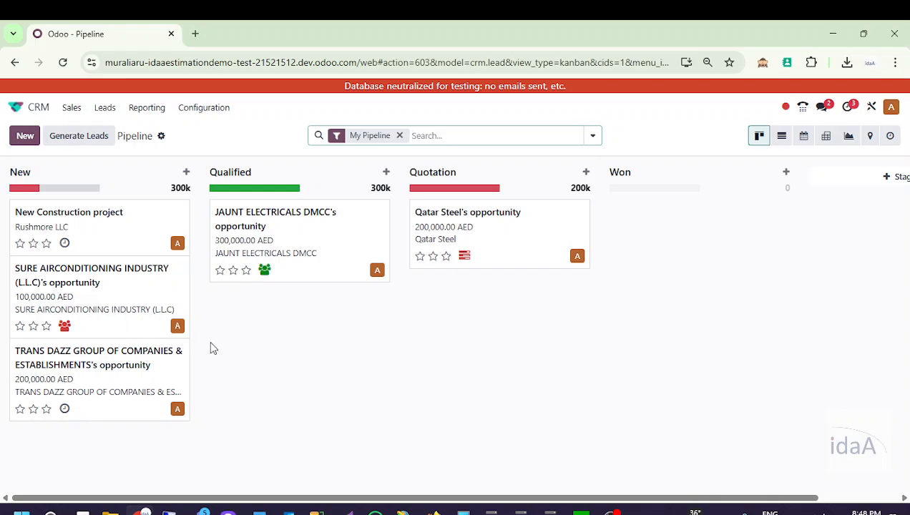
Open the overview of the sales teams
left_click(72, 109)
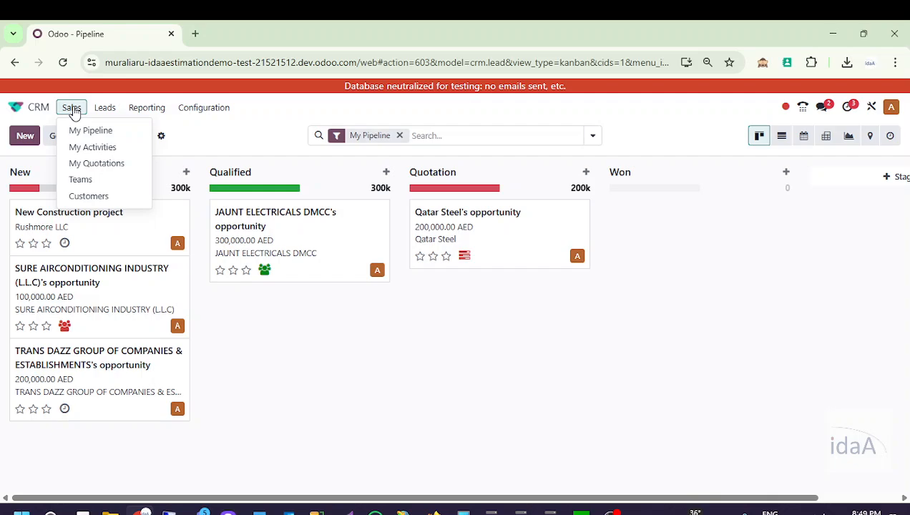
left_click(78, 185)
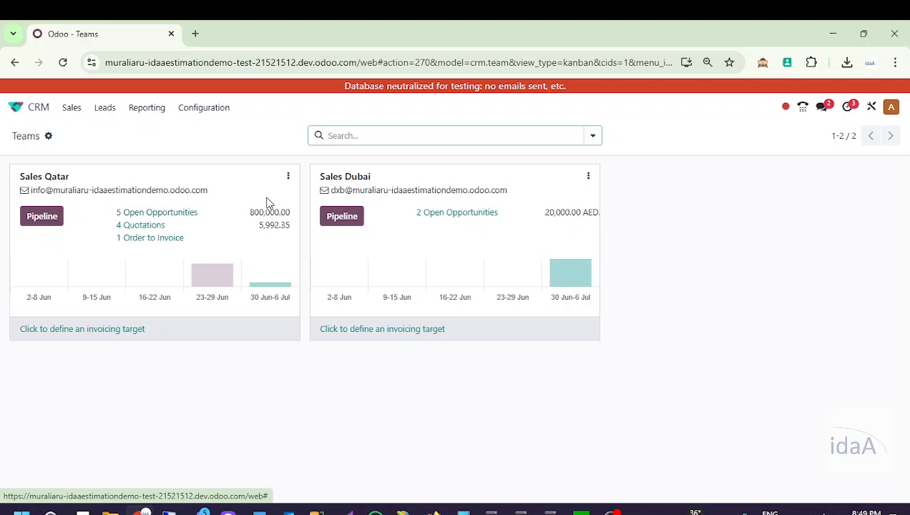
Open the configuration of the Sales Qatar team, examine its details, assignment rules and members, and return to the teams overview
left_click(288, 178)
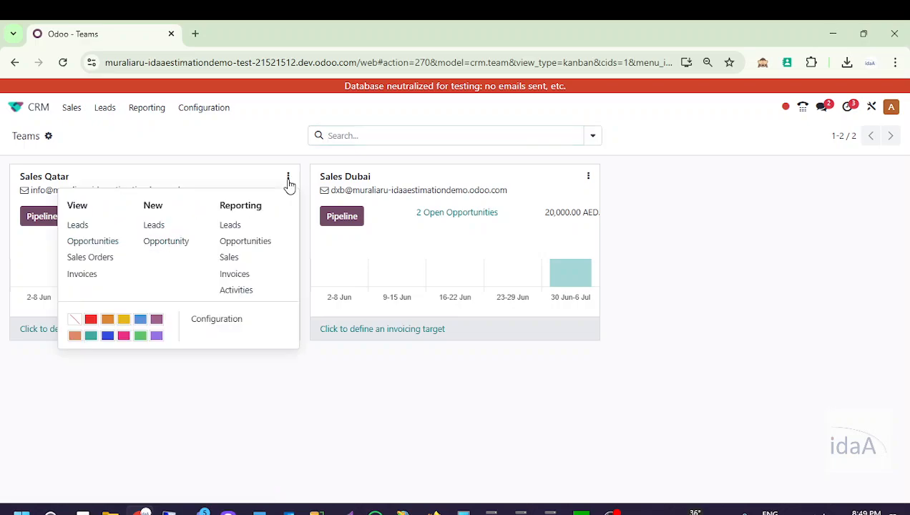
left_click(217, 319)
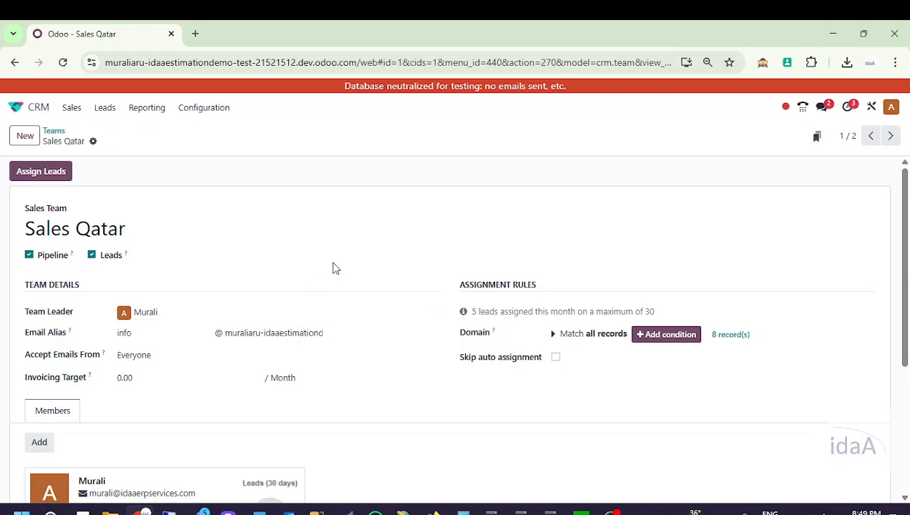
scroll(333, 266, "down", 1)
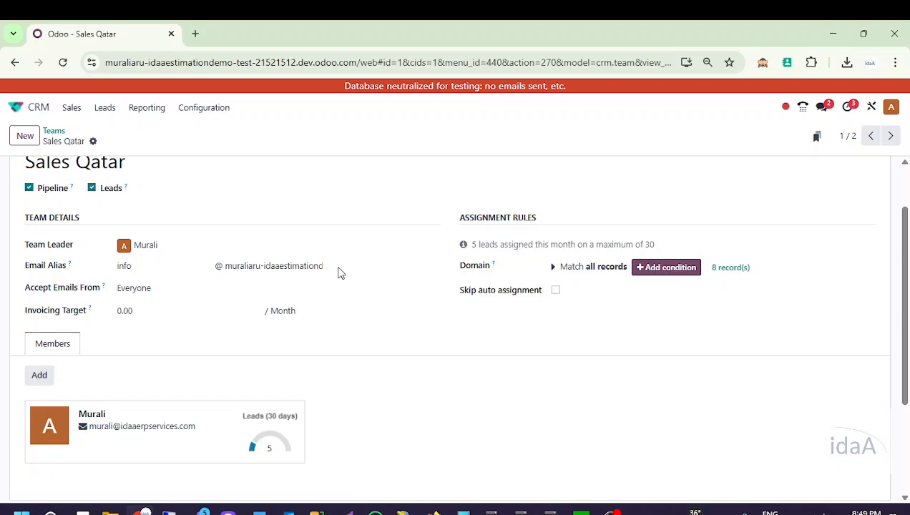
scroll(340, 273, "down", 1)
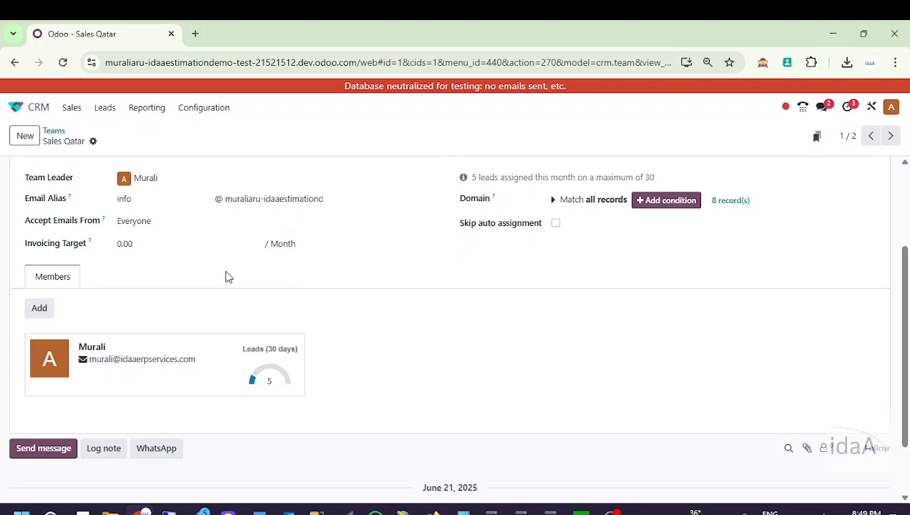
scroll(230, 278, "up", 1)
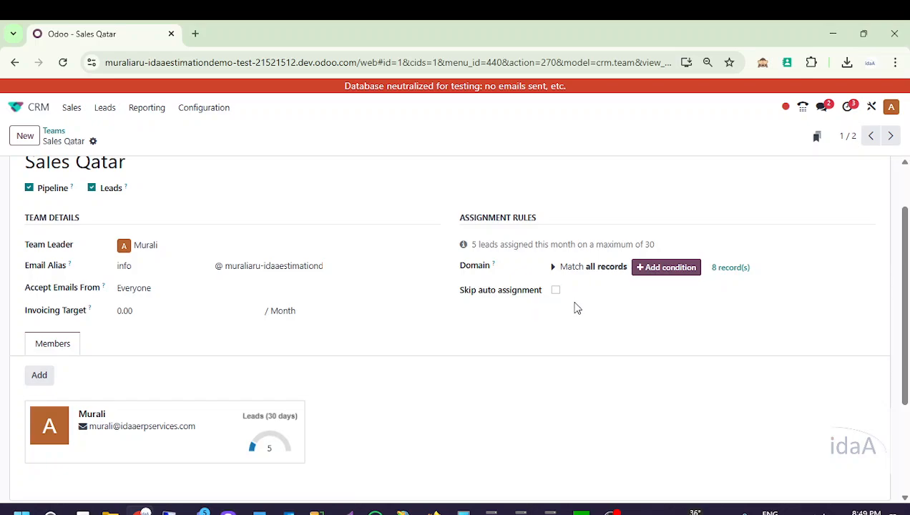
scroll(576, 309, "down", 1)
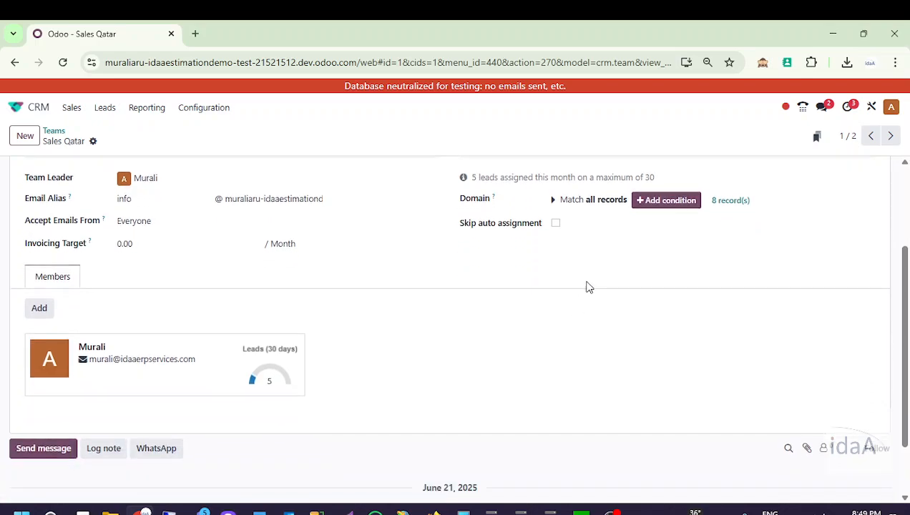
scroll(590, 286, "up", 1)
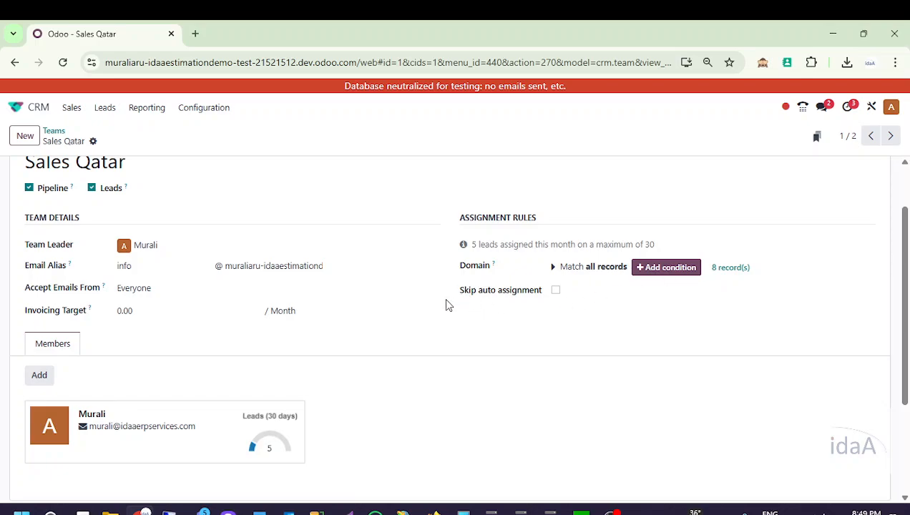
scroll(447, 304, "up", 1)
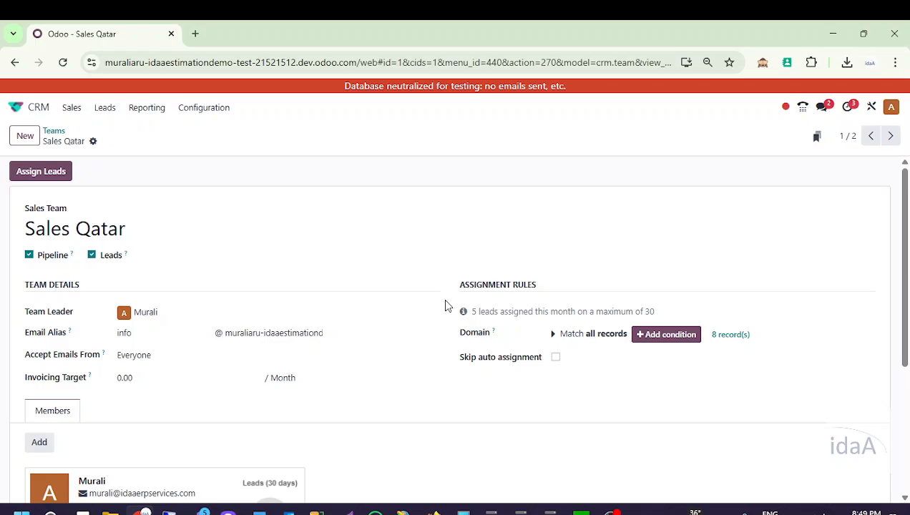
left_click(56, 132)
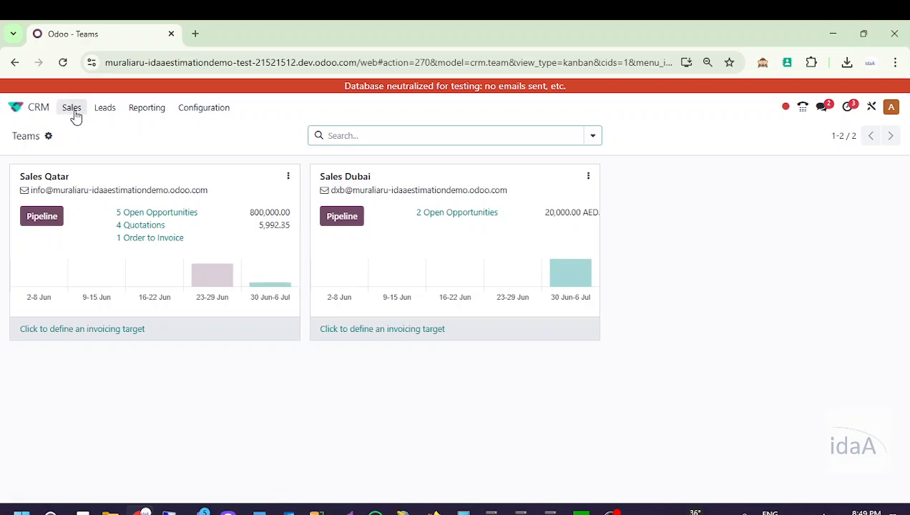
Open the CRM customers and group them by Salesperson
left_click(74, 112)
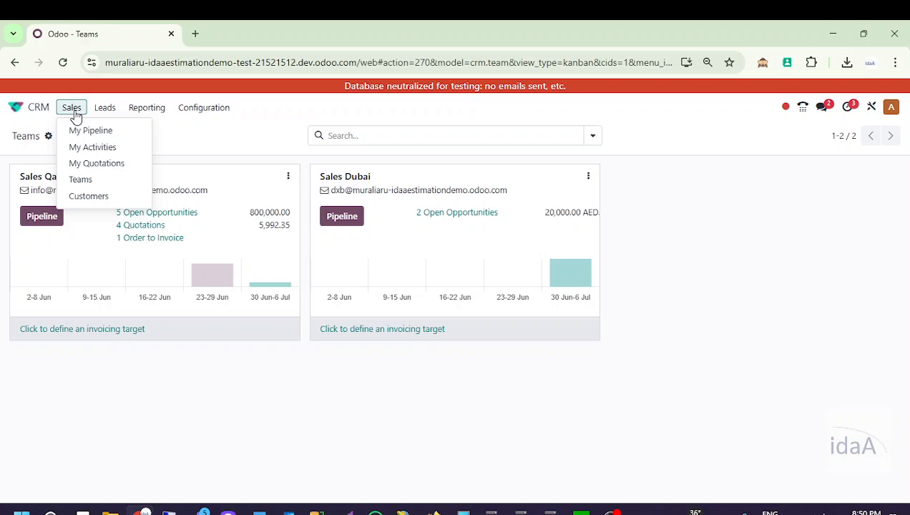
left_click(90, 197)
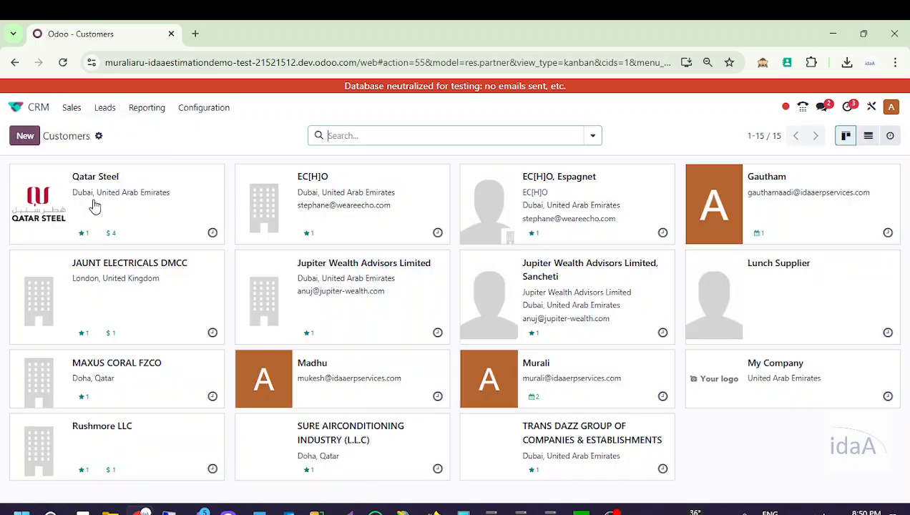
left_click(593, 135)
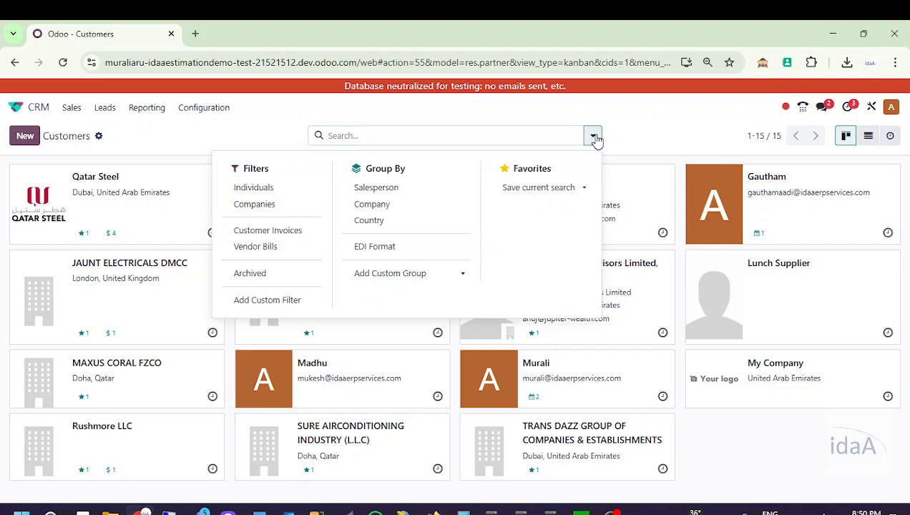
left_click(406, 190)
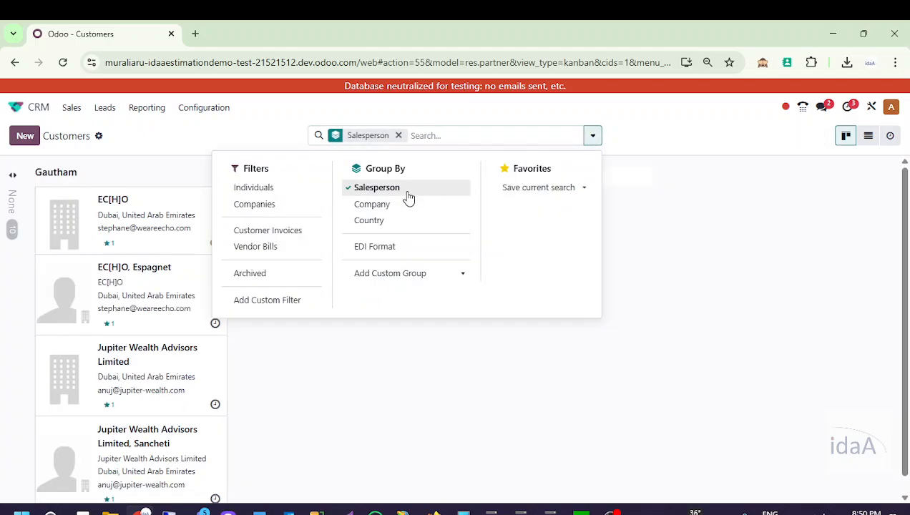
left_click(664, 130)
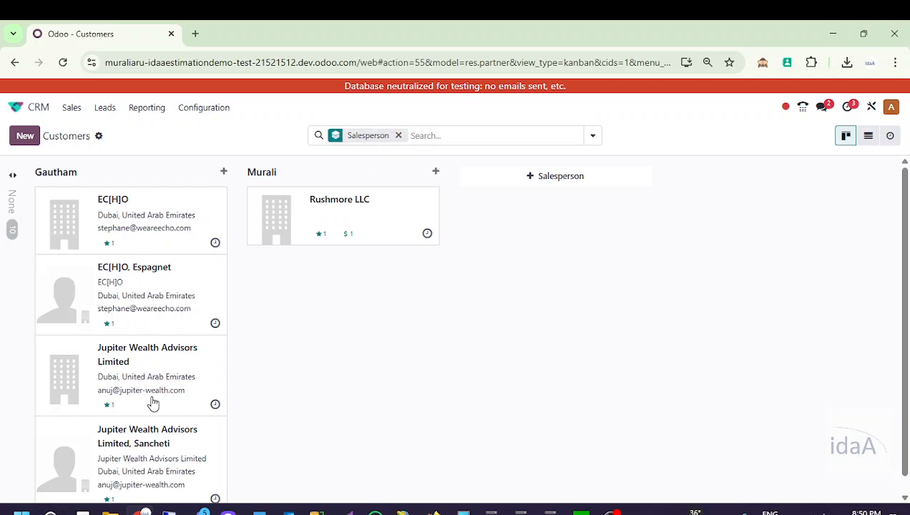
Open the Jupiter Wealth Advisors Limited company record and look through its additional linked records
scroll(152, 402, "down", 1)
left_click(159, 372)
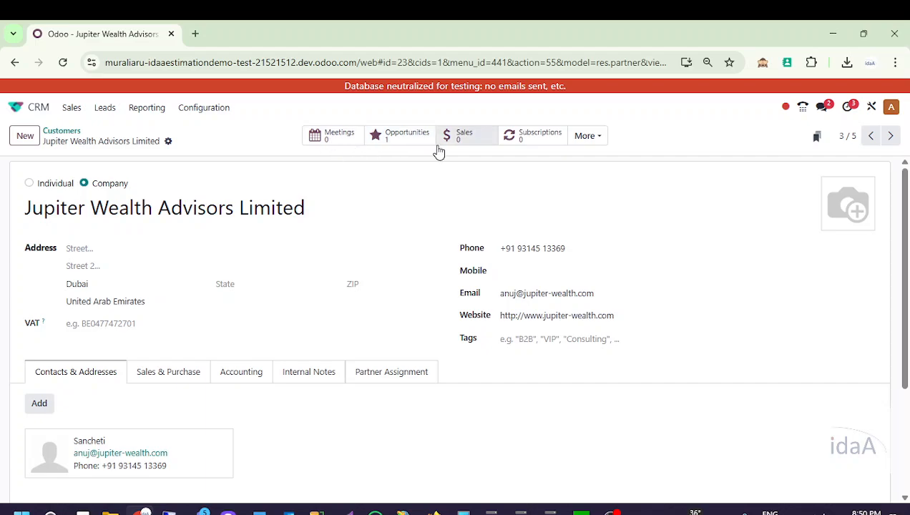
left_click(599, 139)
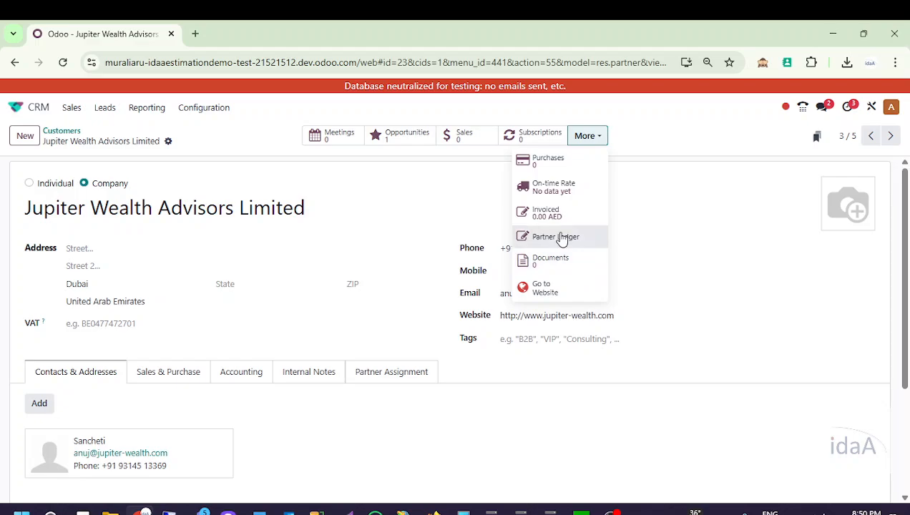
left_click(702, 128)
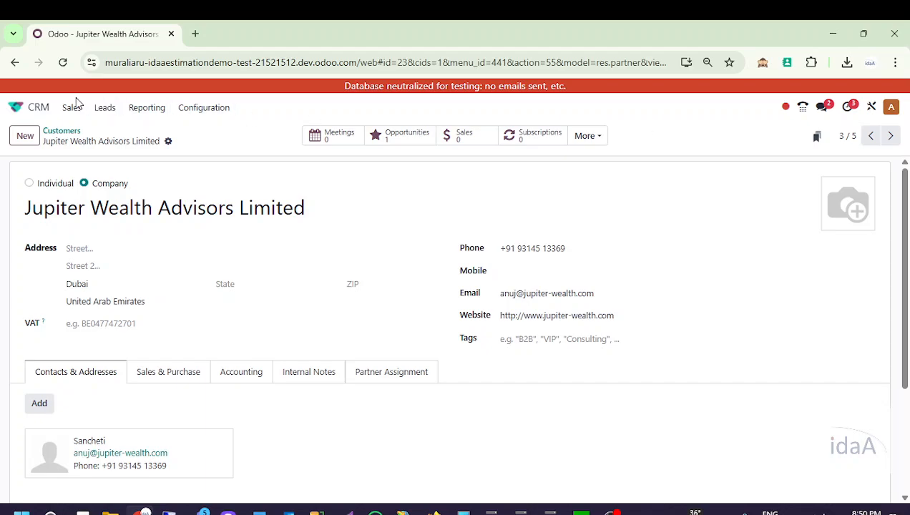
Switch to the Sales app and open the list of job estimates
left_click(40, 108)
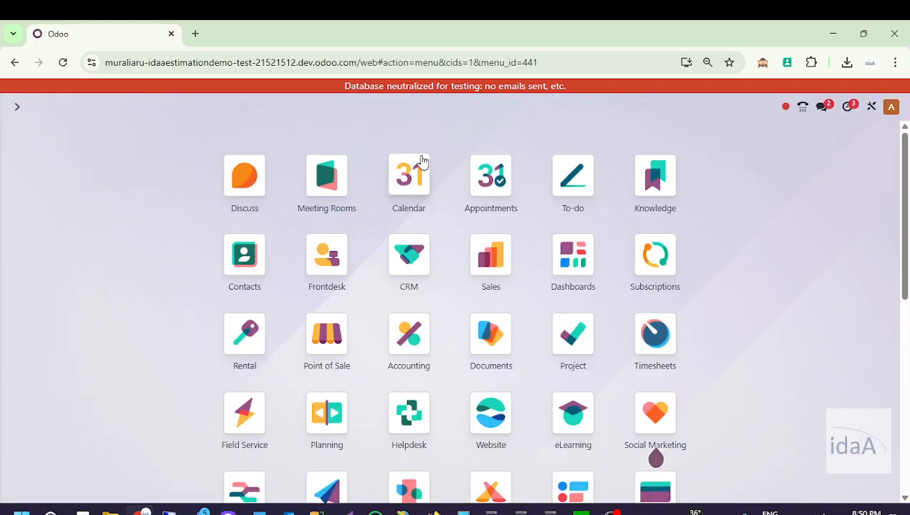
left_click(497, 269)
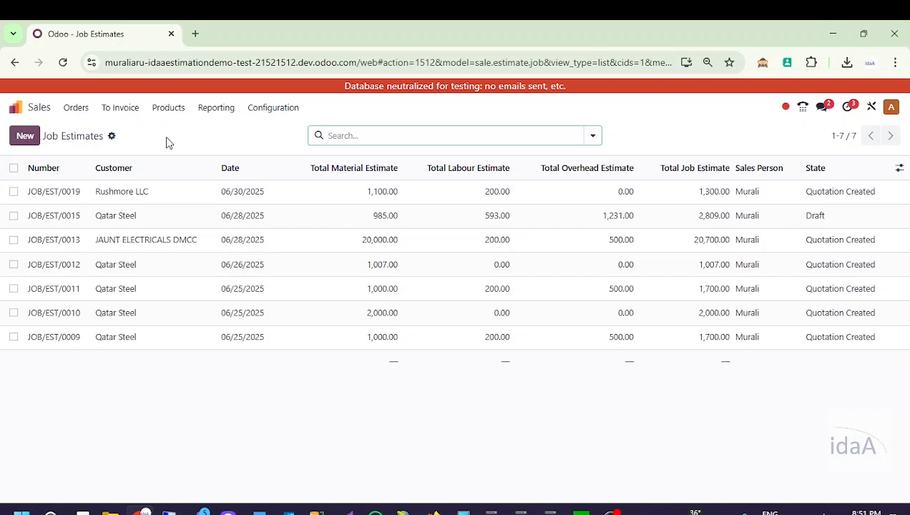
left_click(77, 111)
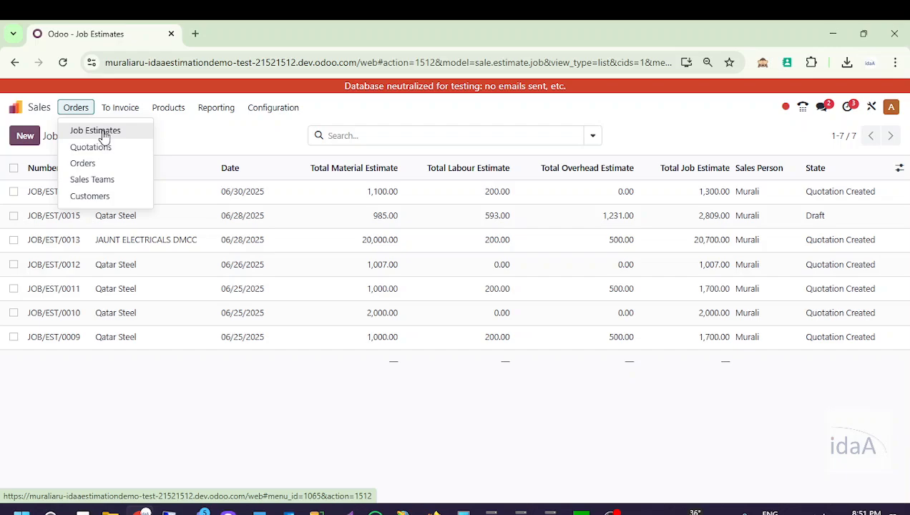
left_click(104, 136)
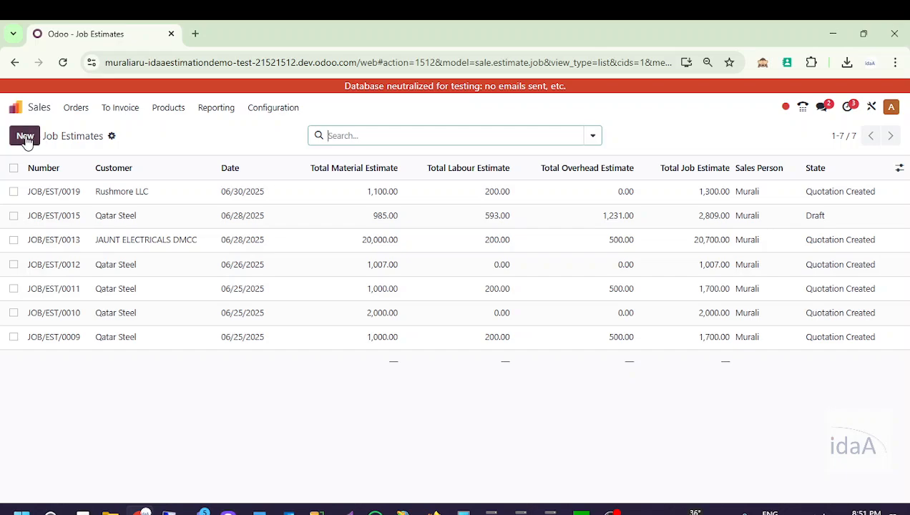
Create a new job estimate for the customer Jupiter Wealth Advisors Limited
left_click(26, 136)
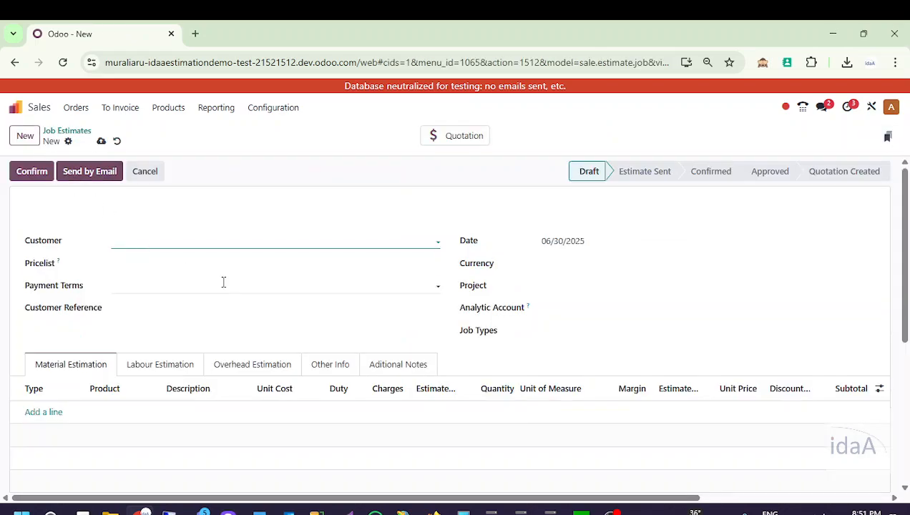
left_click(245, 241)
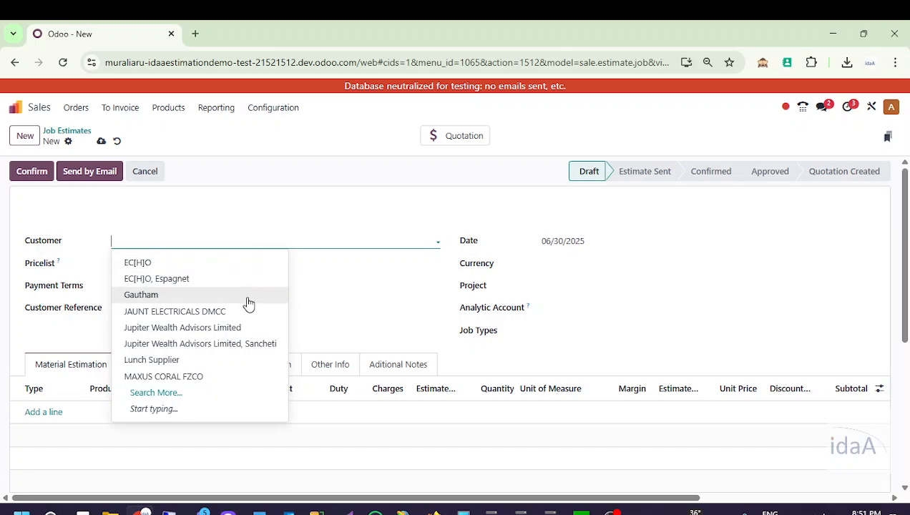
left_click(231, 327)
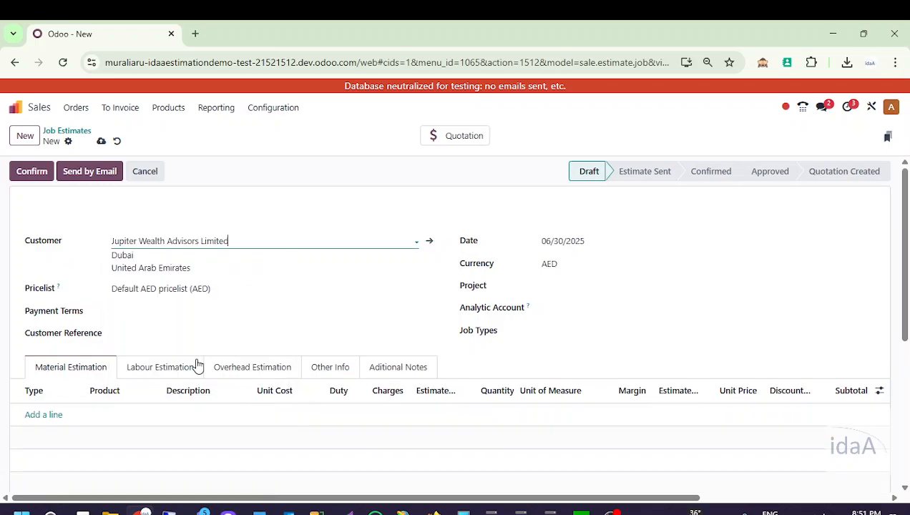
Add a material estimation line of type Material for Product 1
scroll(172, 379, "down", 1)
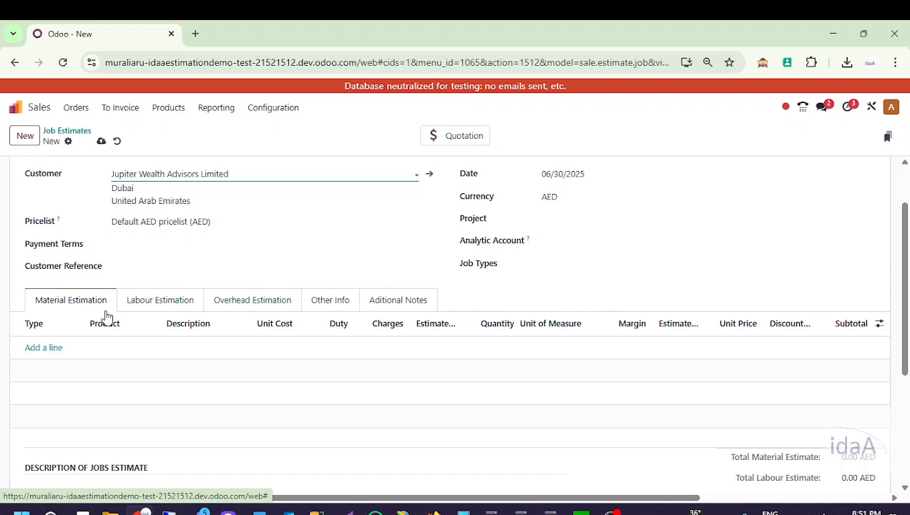
left_click(44, 349)
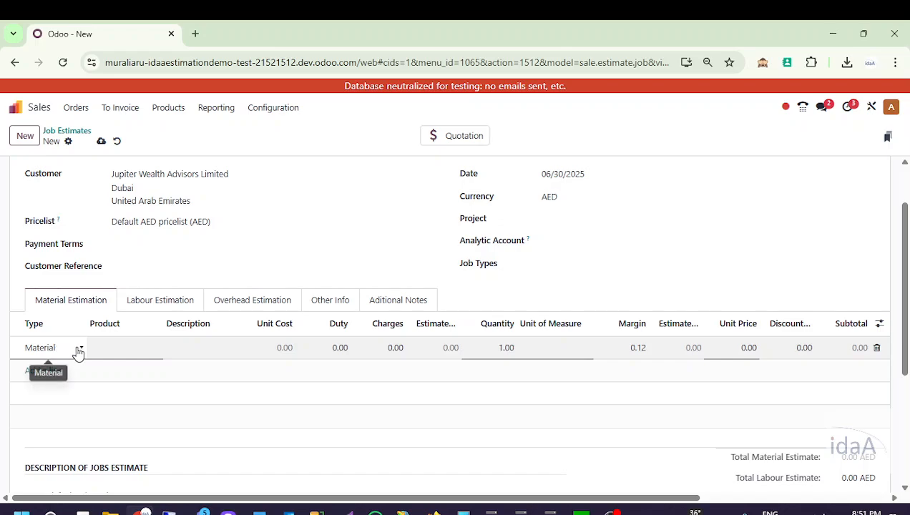
left_click(130, 346)
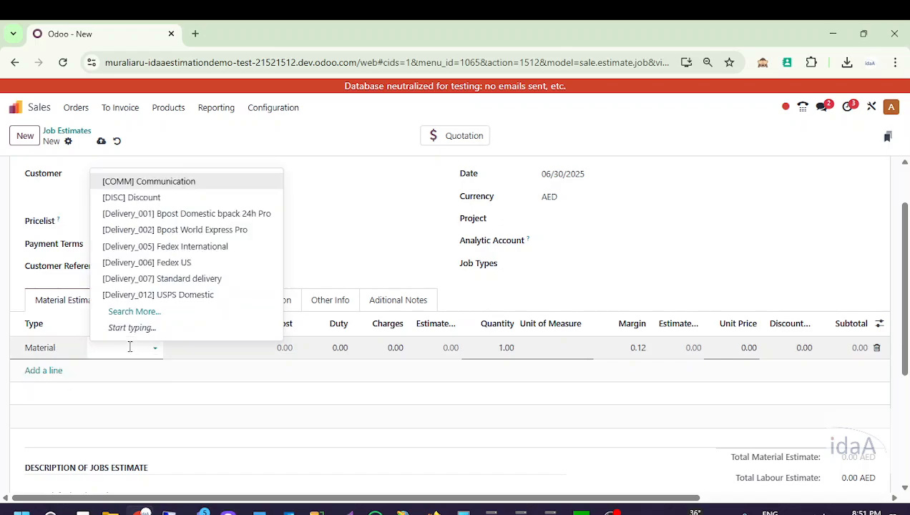
type("pro")
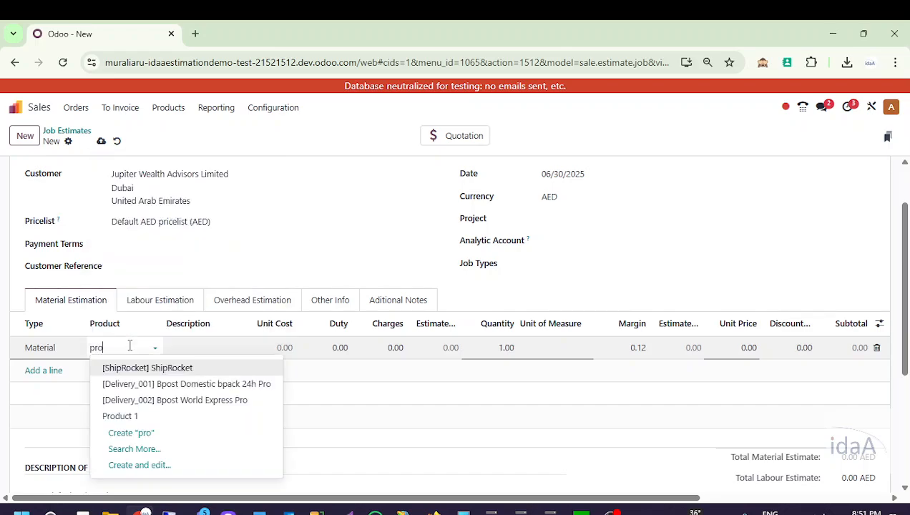
left_click(118, 415)
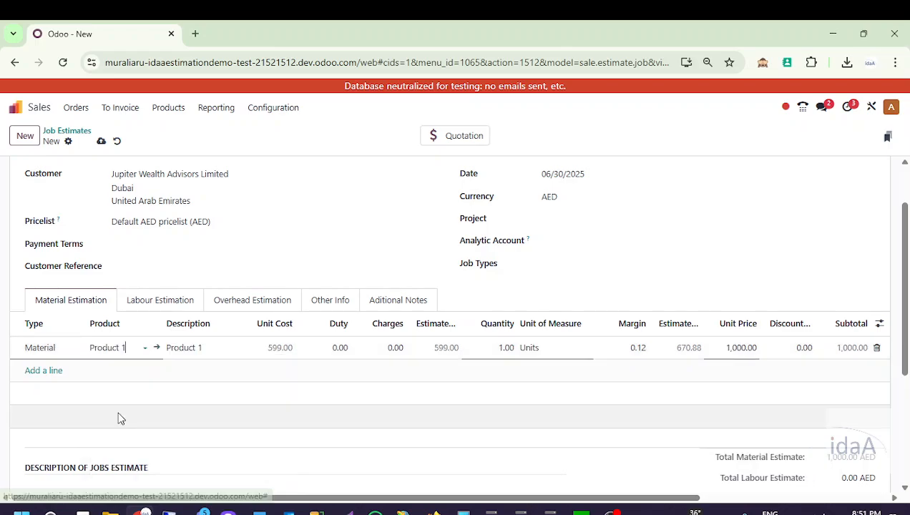
On the Product 1 material line, set the duty to 100 and the charges to 200
left_click(213, 350)
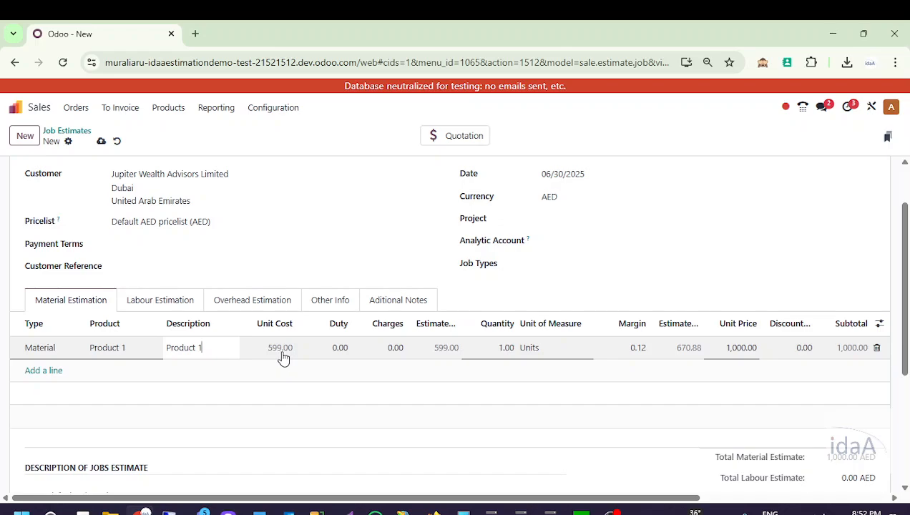
left_click(341, 350)
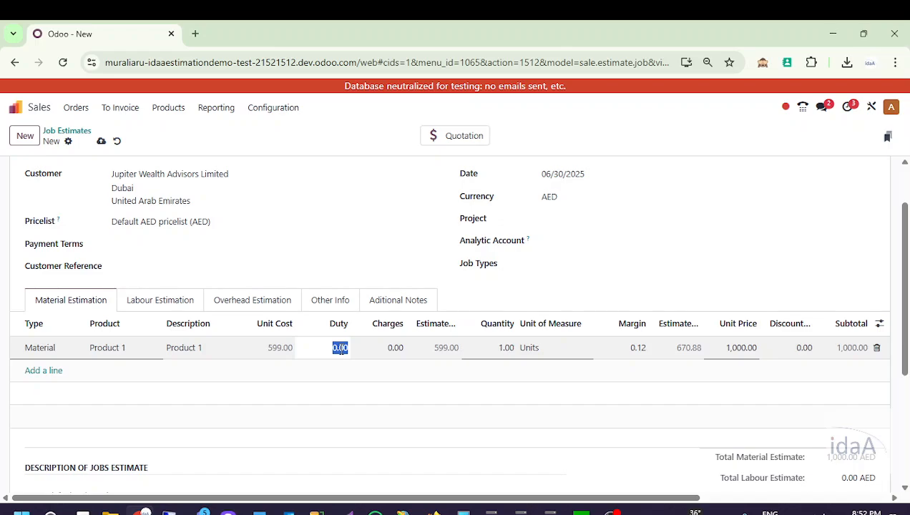
type("10")
key("Tab")
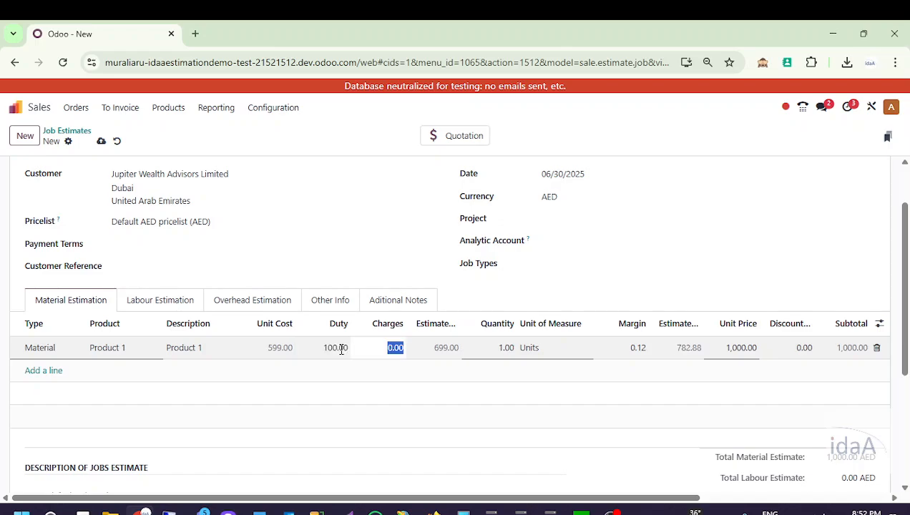
type("200")
key("Tab")
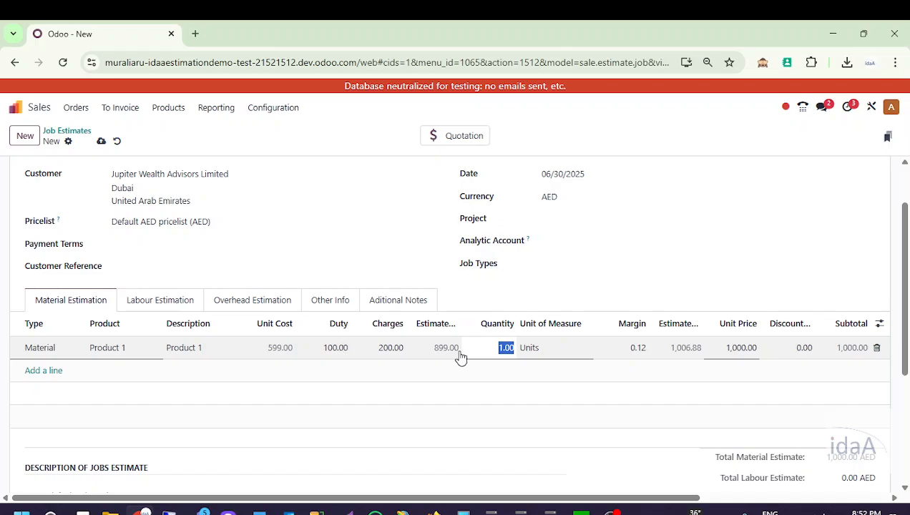
Set the margin of the Product 1 material line to 0.15
left_click(628, 349)
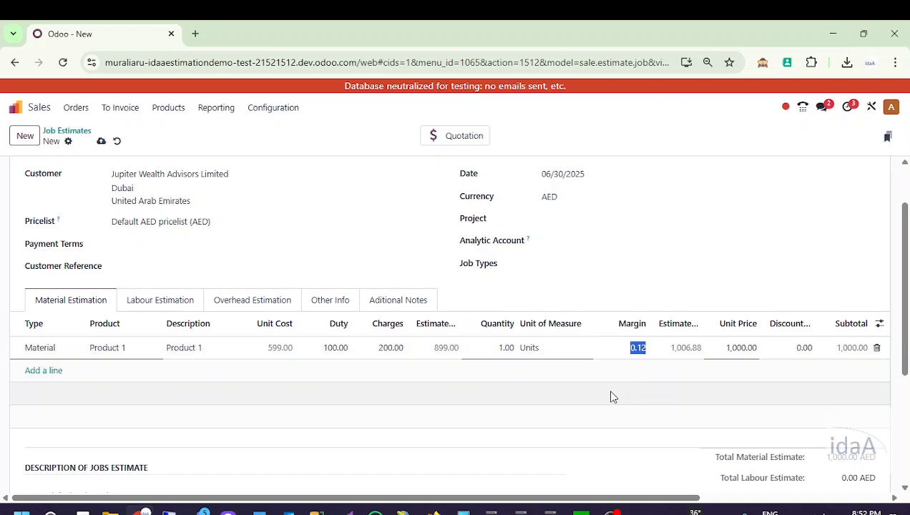
type("0")
key("Tab")
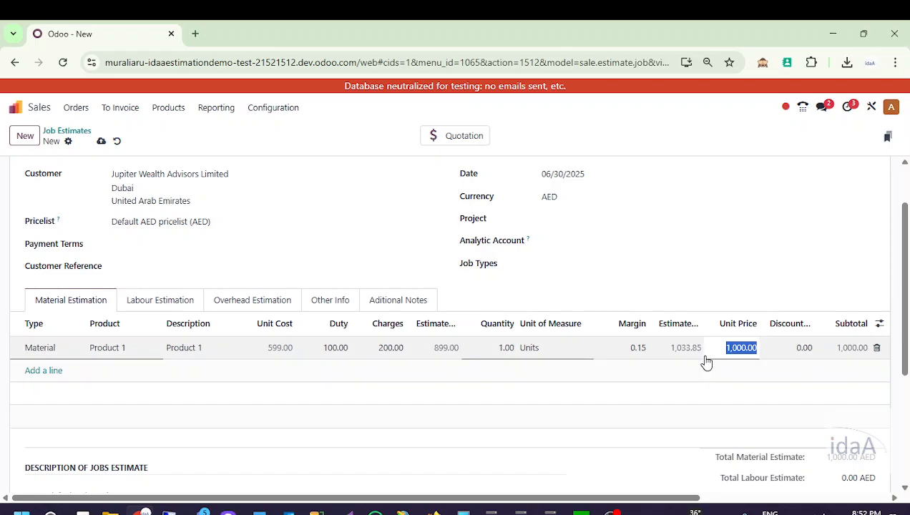
Set the unit price of the Product 1 material line to 1,500
left_click(741, 350)
double_click(736, 348)
type("1,500")
left_click(729, 422)
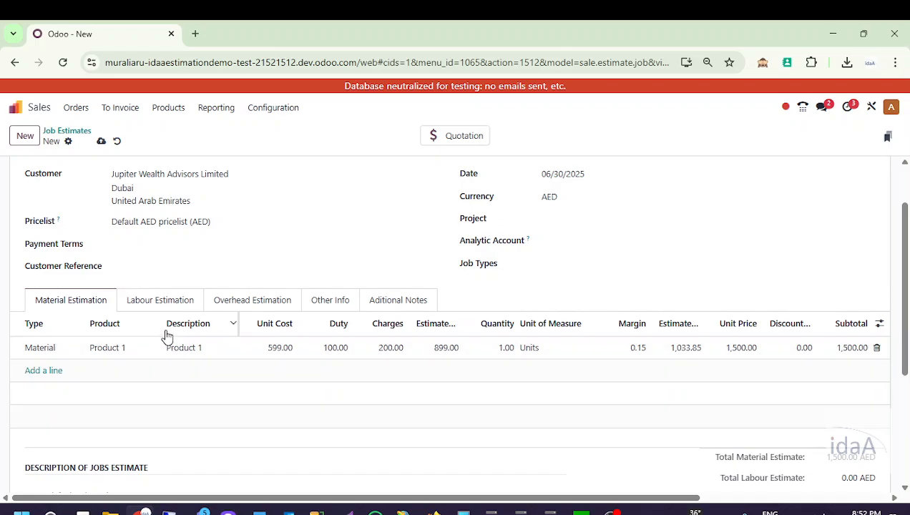
Add a labour estimation line of type Labour for the existing product install
left_click(190, 305)
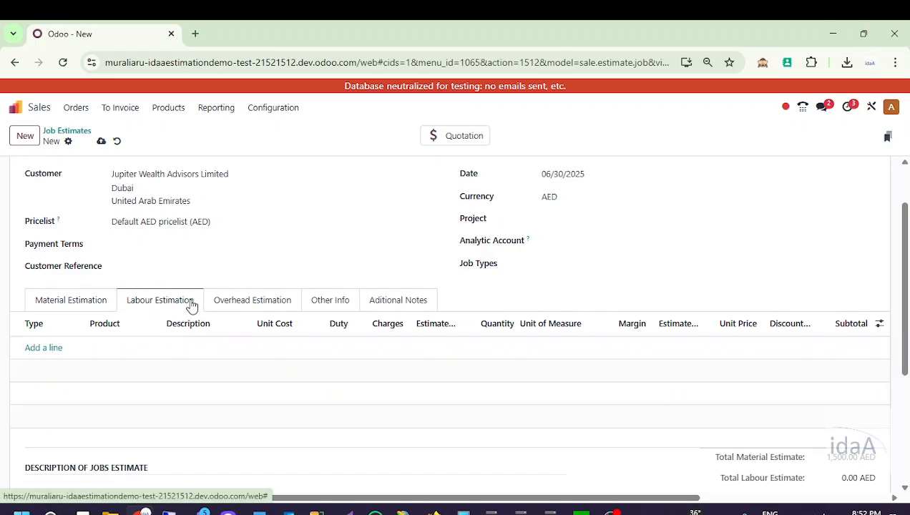
left_click(48, 348)
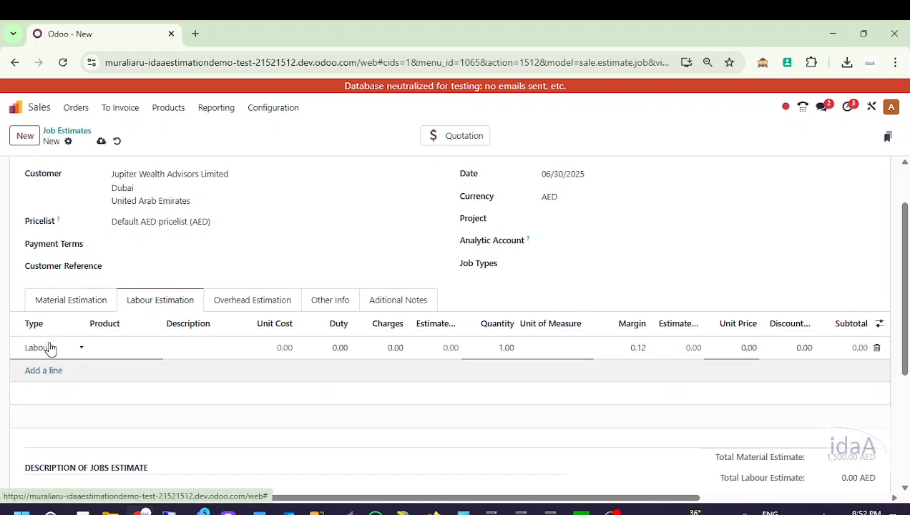
left_click(130, 347)
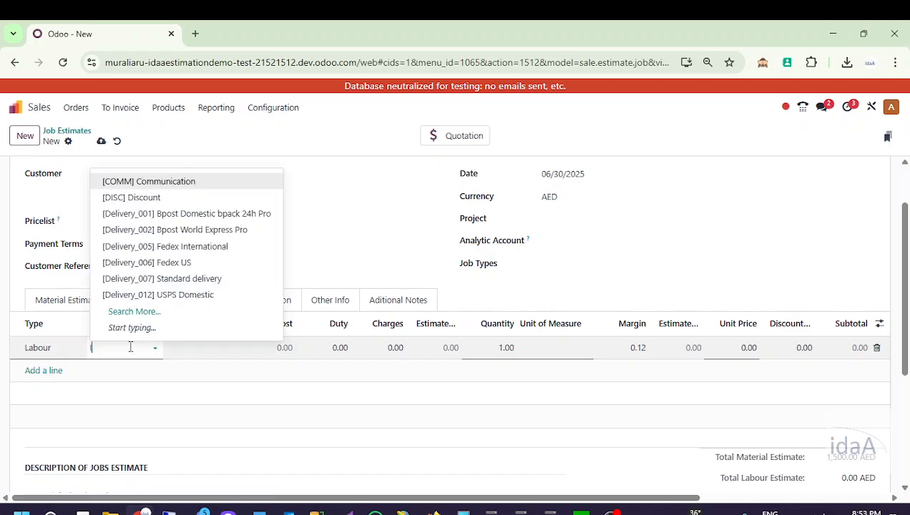
type("Install")
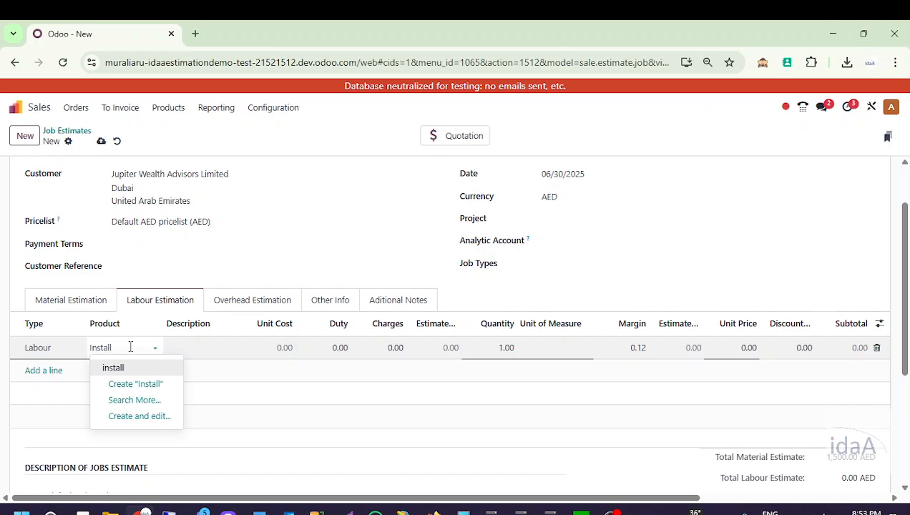
left_click(131, 368)
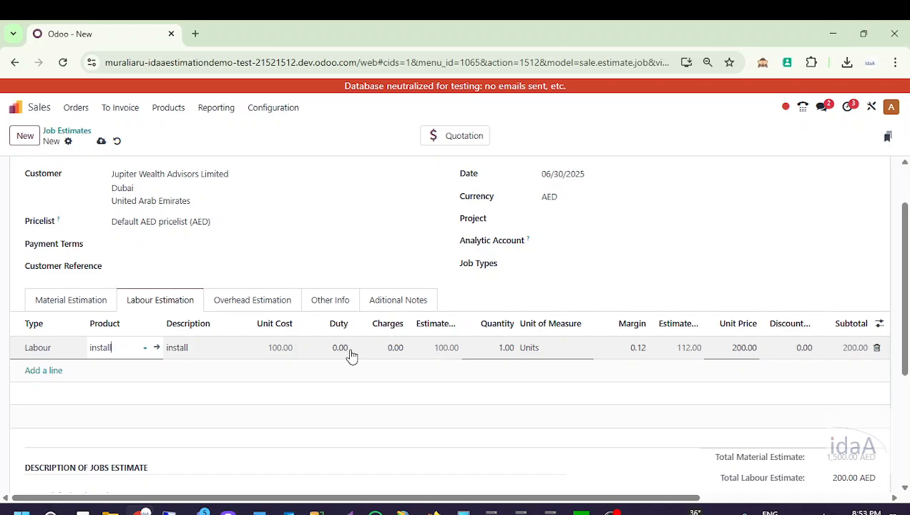
On the install labour line, set the charges to 10 and the margin to 0.15
left_click(386, 349)
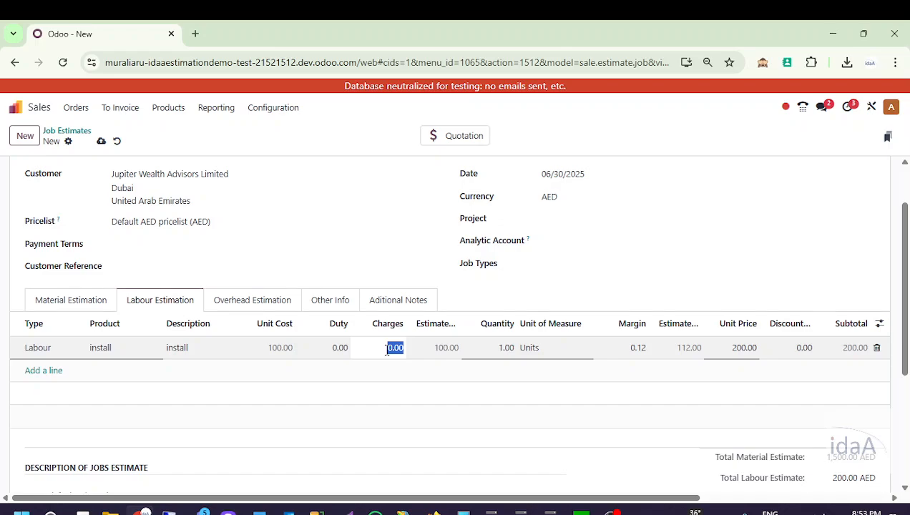
type("10")
left_click(486, 432)
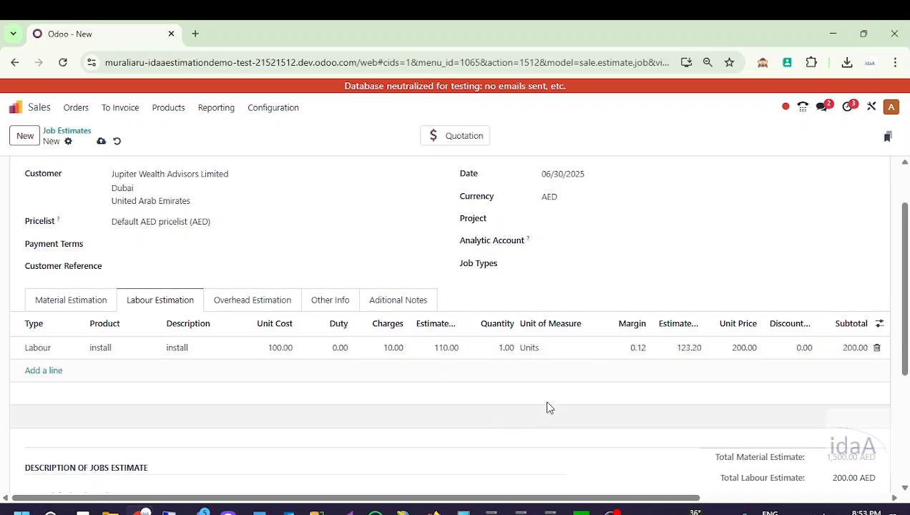
left_click(639, 351)
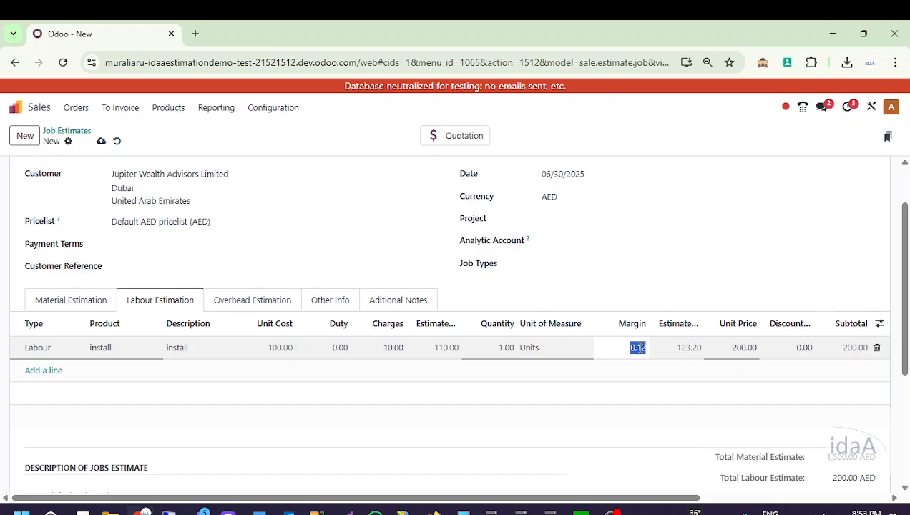
type("0")
left_click(648, 427)
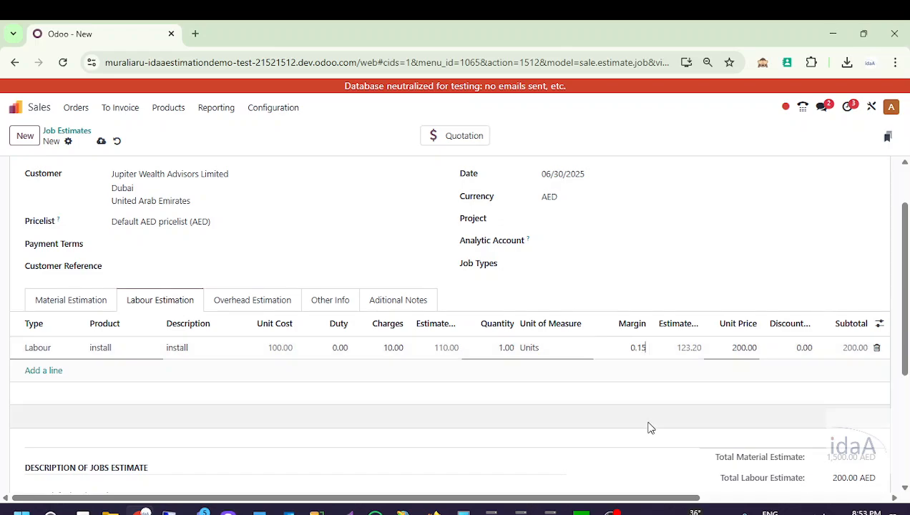
Set the unit price of the install labour line to 150
left_click(743, 350)
type("1")
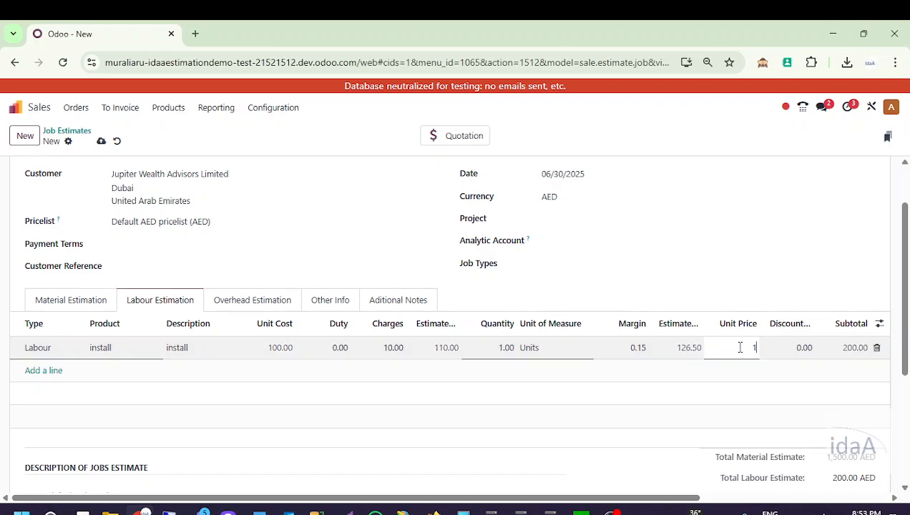
type("50")
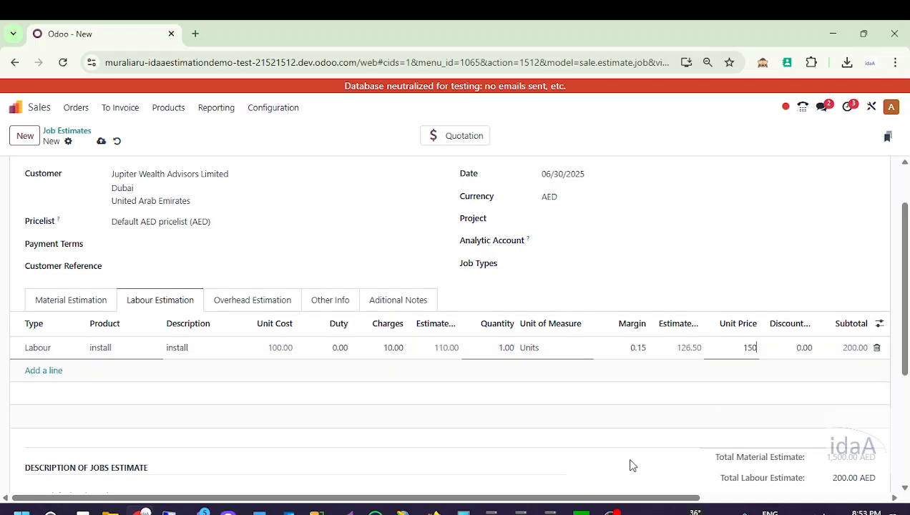
left_click(629, 464)
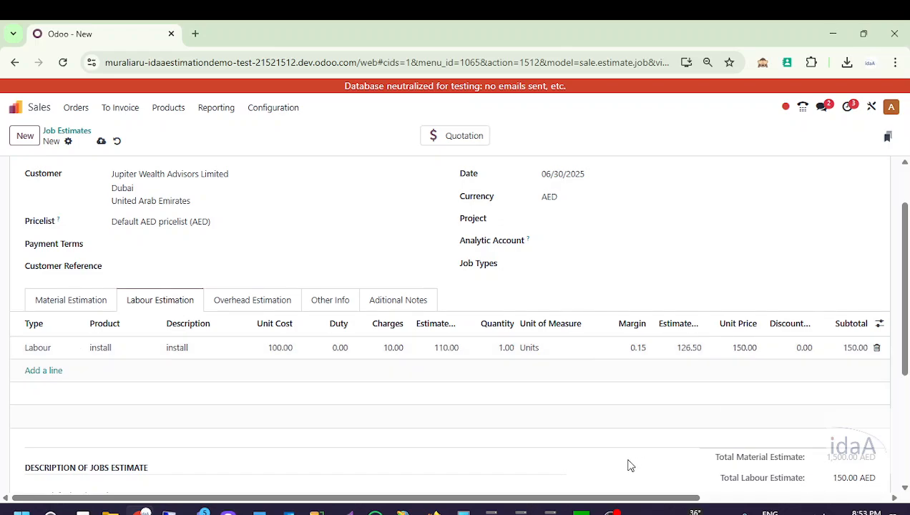
Check the overhead estimation section, return to the labour estimation, and save the new job estimate
left_click(265, 309)
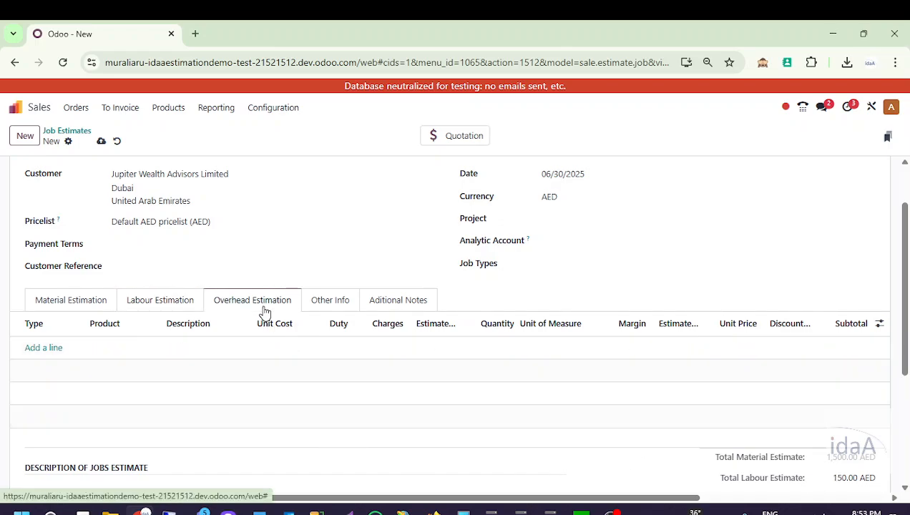
left_click(187, 307)
scroll(322, 380, "up", 2)
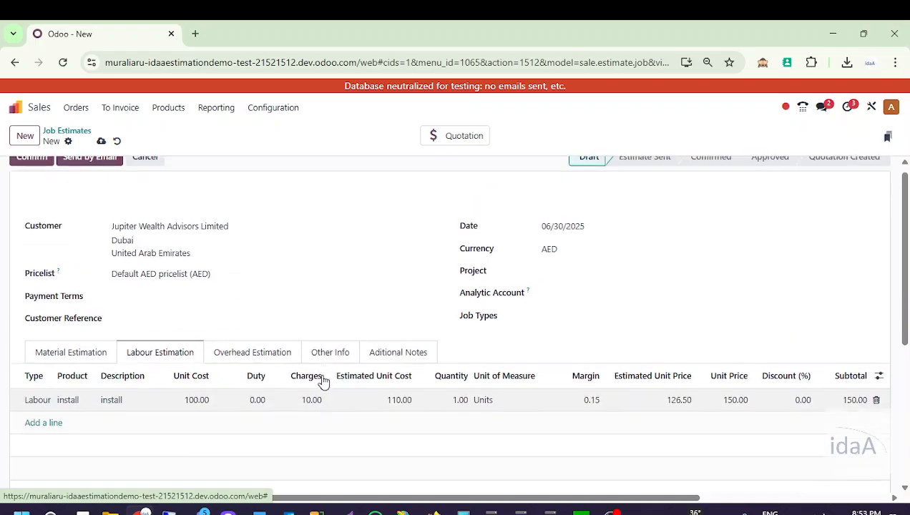
left_click(101, 142)
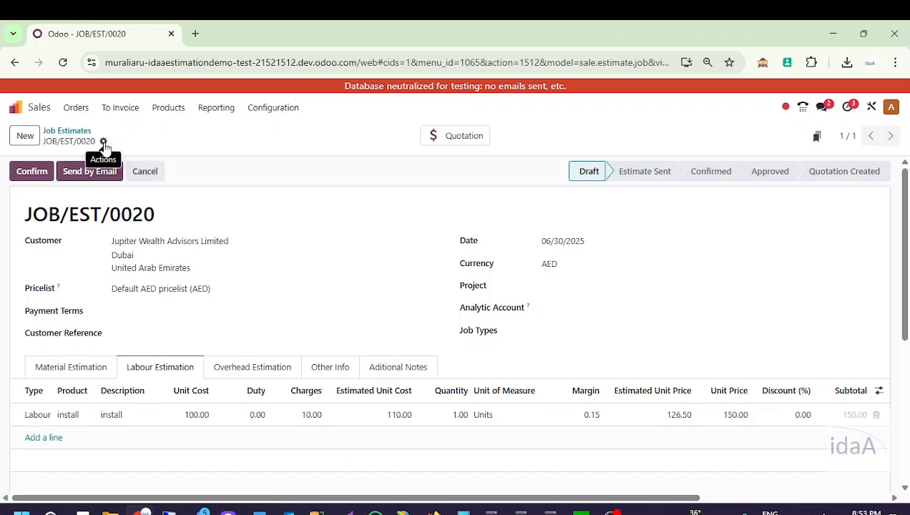
Print the saved job estimate as a PDF and open the downloaded file
left_click(103, 143)
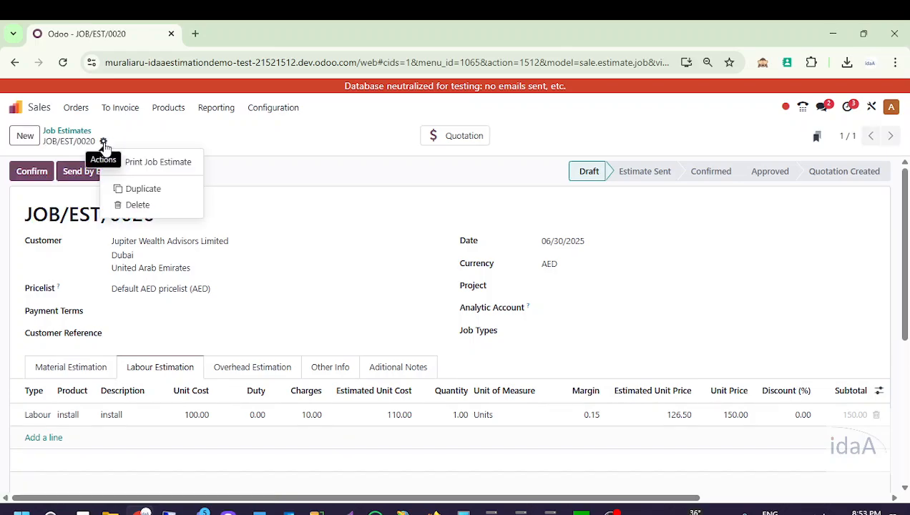
left_click(140, 165)
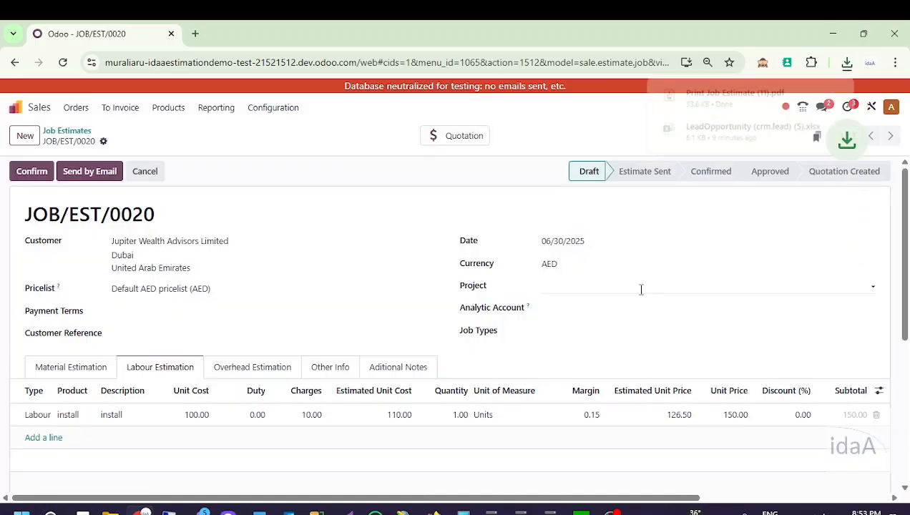
left_click(735, 106)
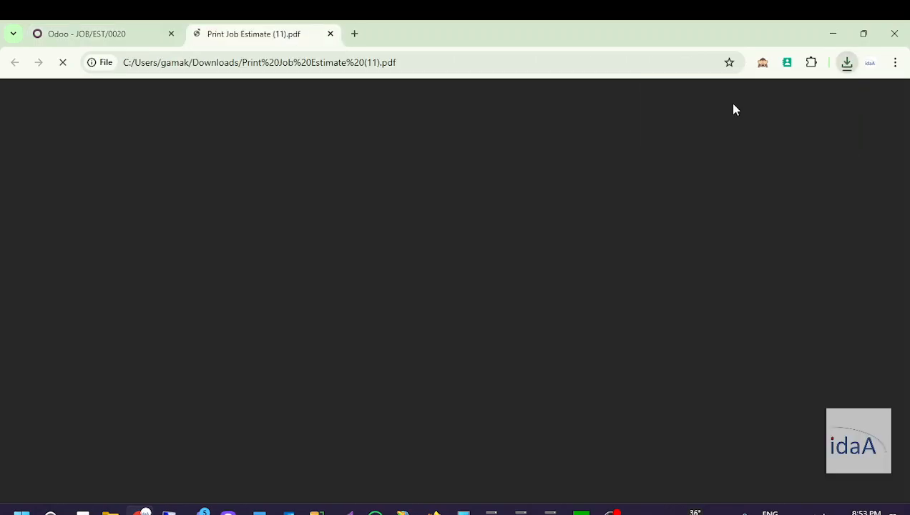
Review the material, labour and overhead sections and the totals in the printed estimate, and close the PDF
scroll(601, 363, "down", 3)
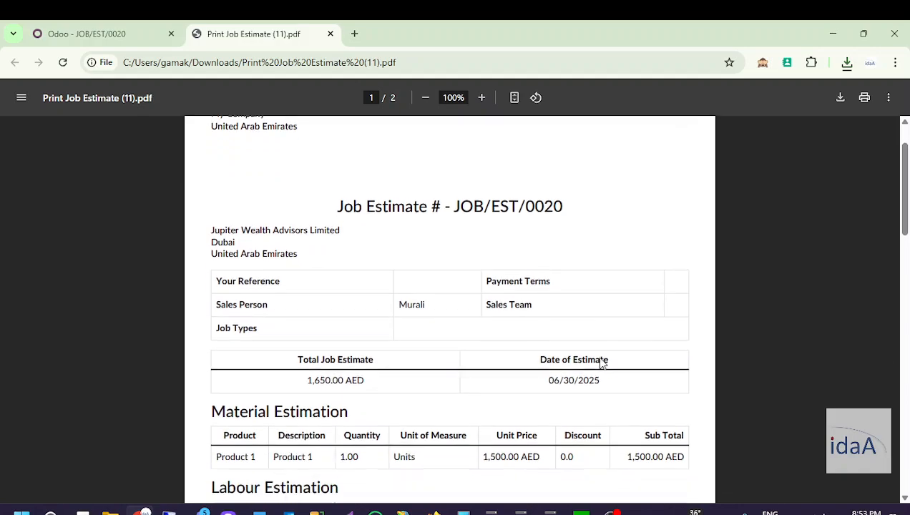
scroll(601, 358, "down", 3)
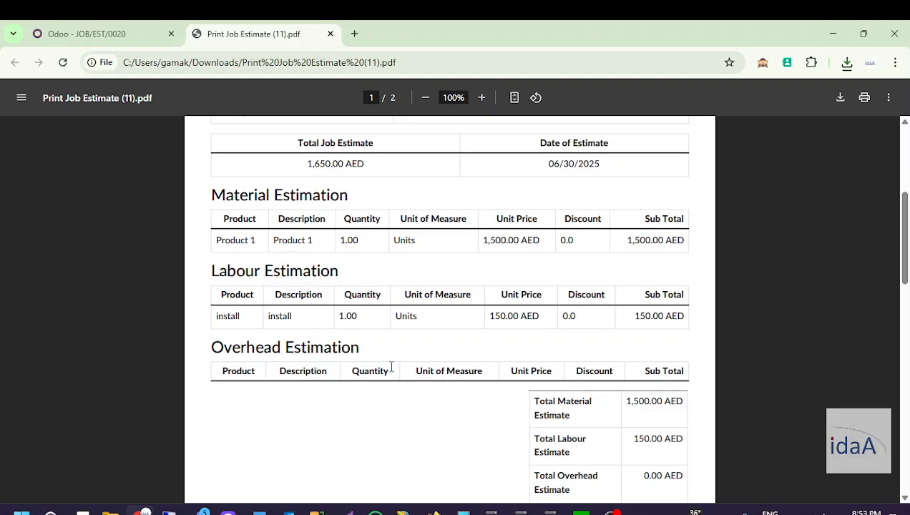
scroll(391, 367, "down", 5)
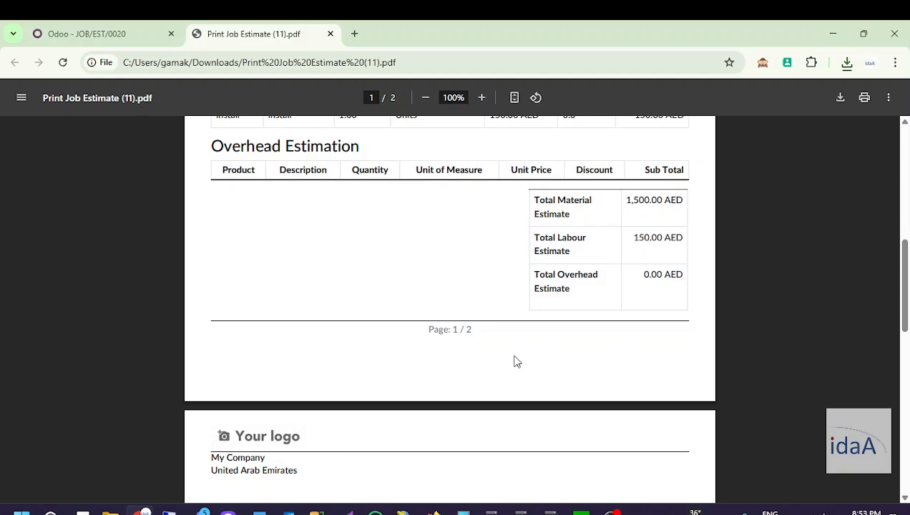
scroll(478, 375, "down", 5)
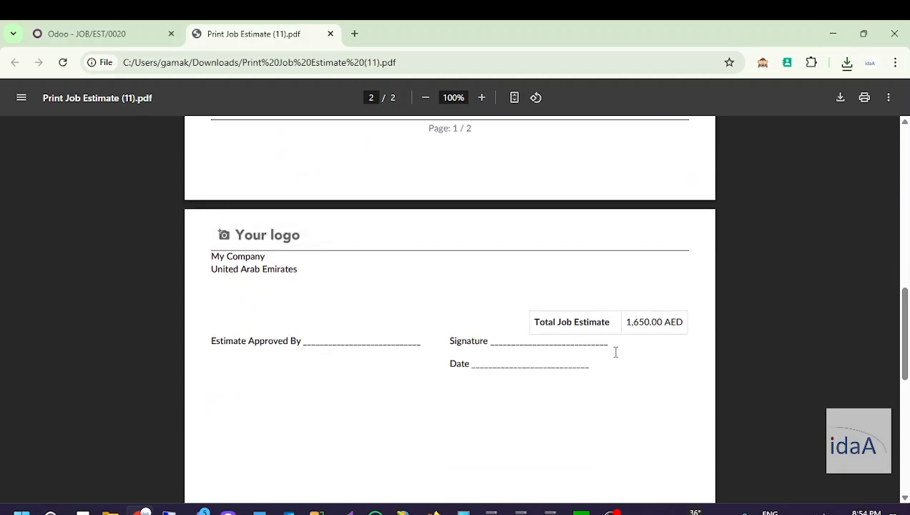
scroll(597, 379, "up", 8)
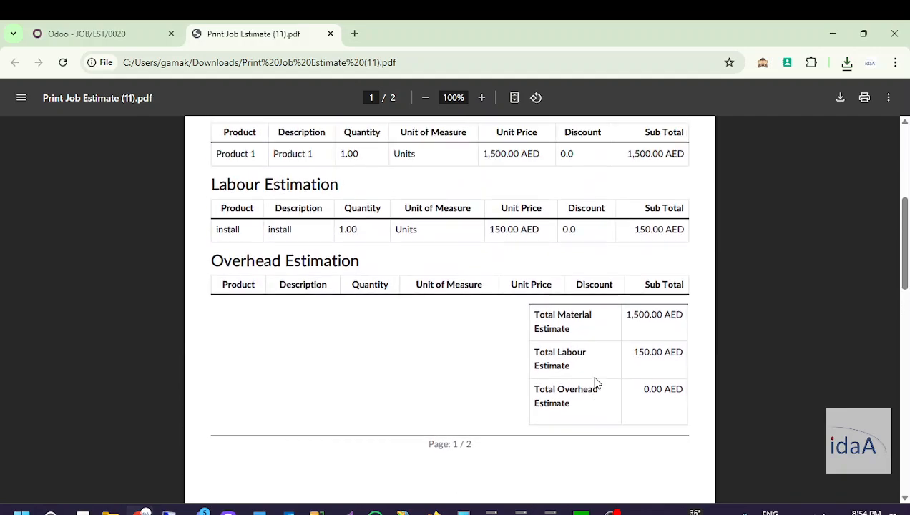
scroll(598, 384, "up", 9)
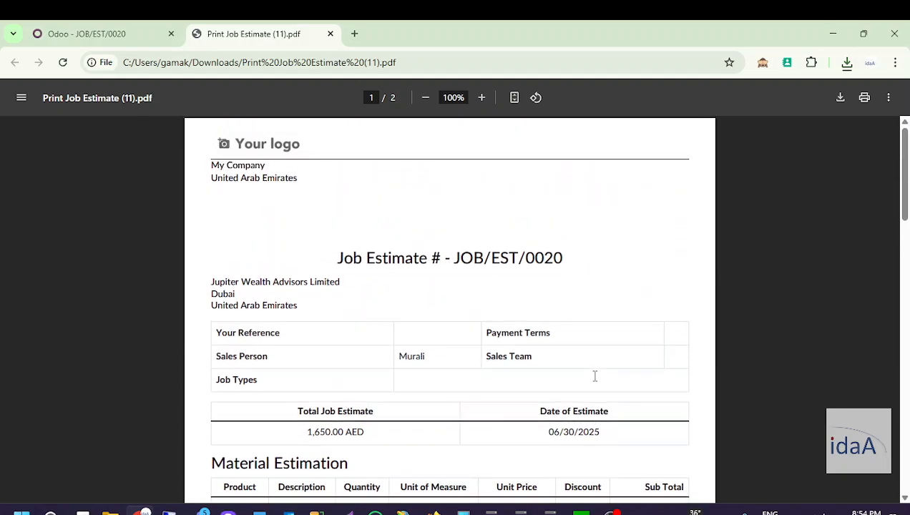
left_click(331, 35)
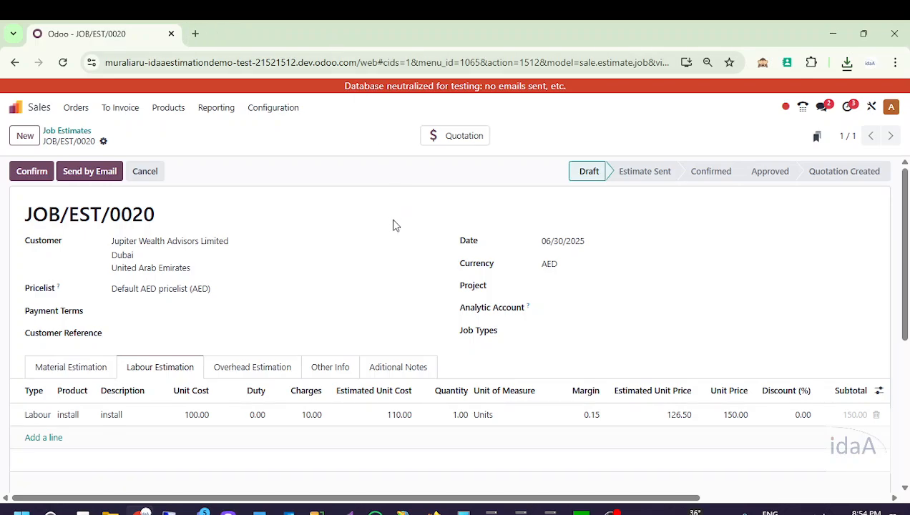
Confirm the job estimate and approve it
left_click(30, 174)
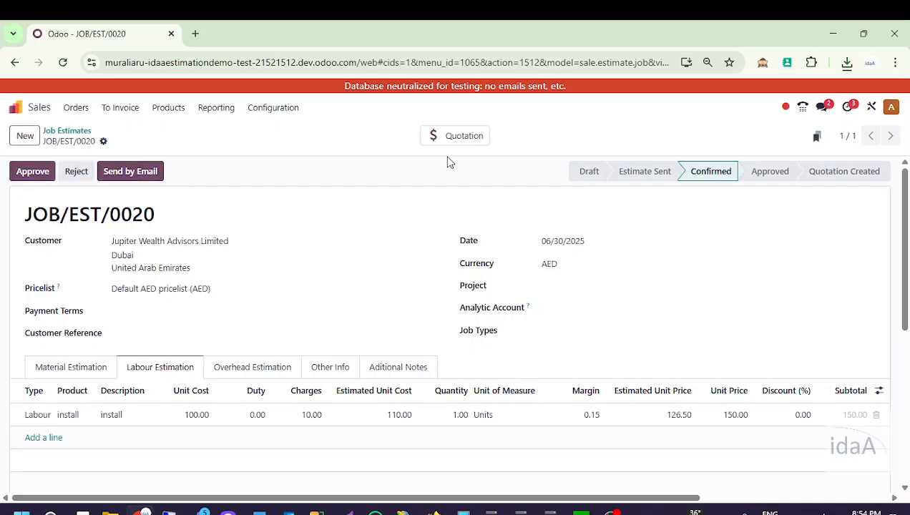
key("ctrl+minus")
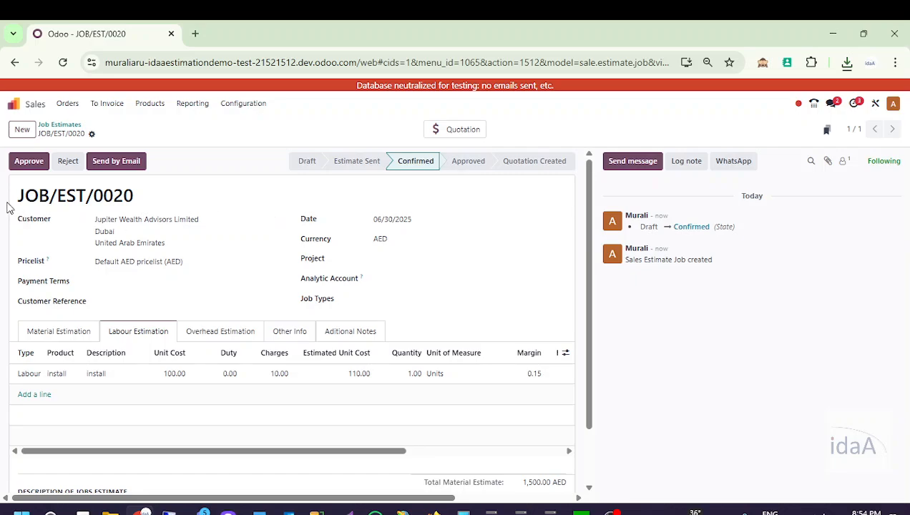
left_click(29, 166)
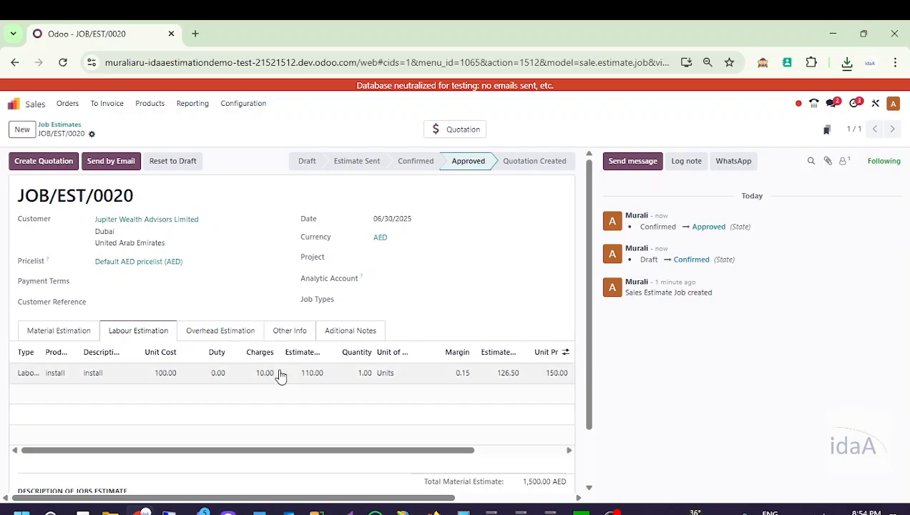
Check the approved estimate's material and labour lines and create a quotation from the estimate
left_click(62, 334)
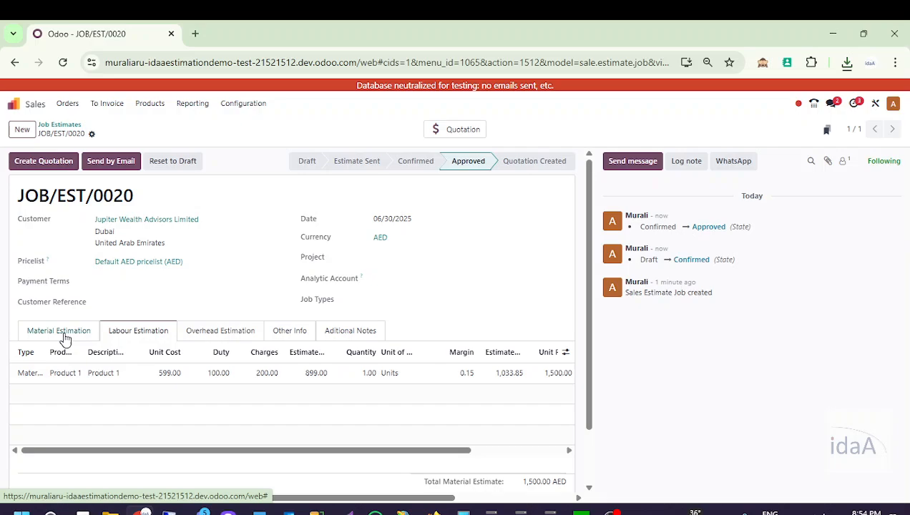
left_click(138, 334)
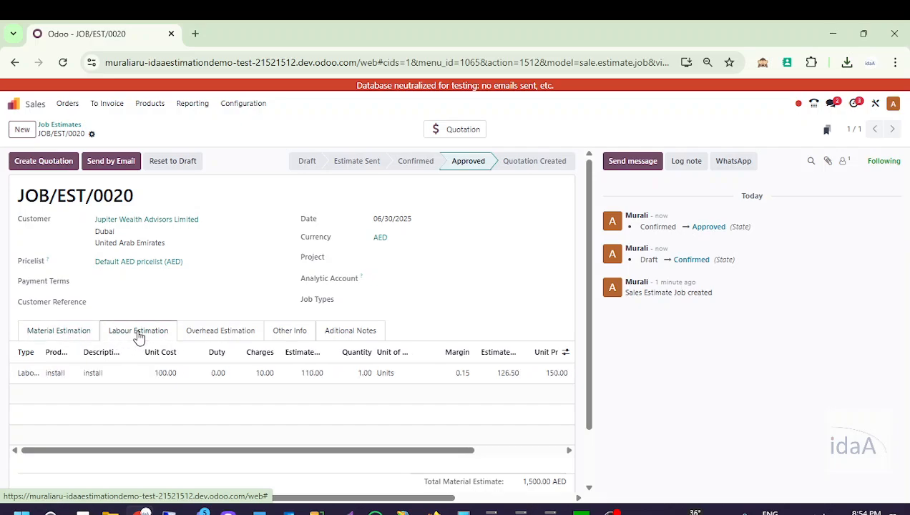
left_click(43, 161)
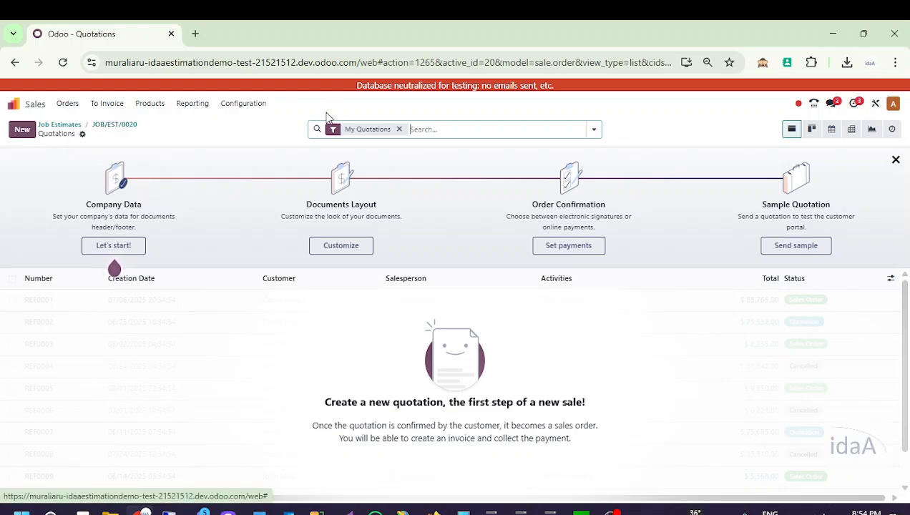
Remove the My Quotations filter and open the Jupiter Wealth Advisors Limited quotation to examine its order lines and totals
left_click(400, 130)
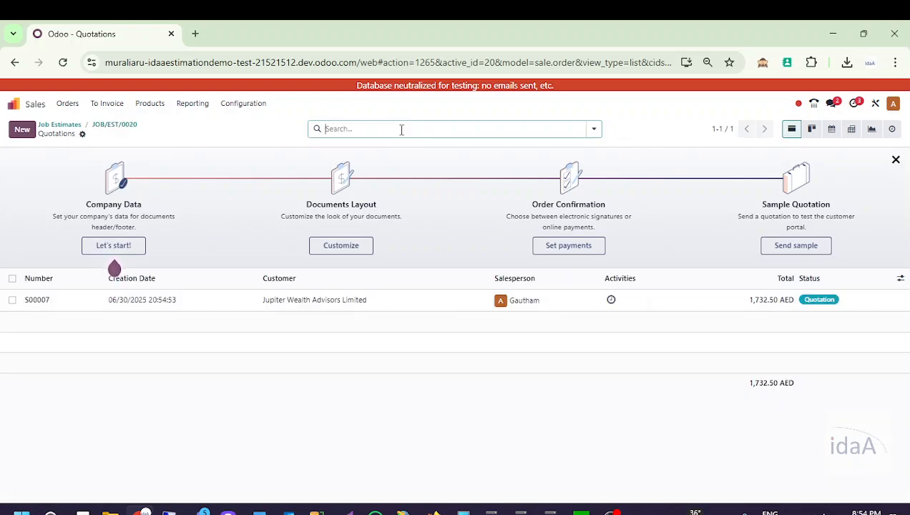
left_click(168, 312)
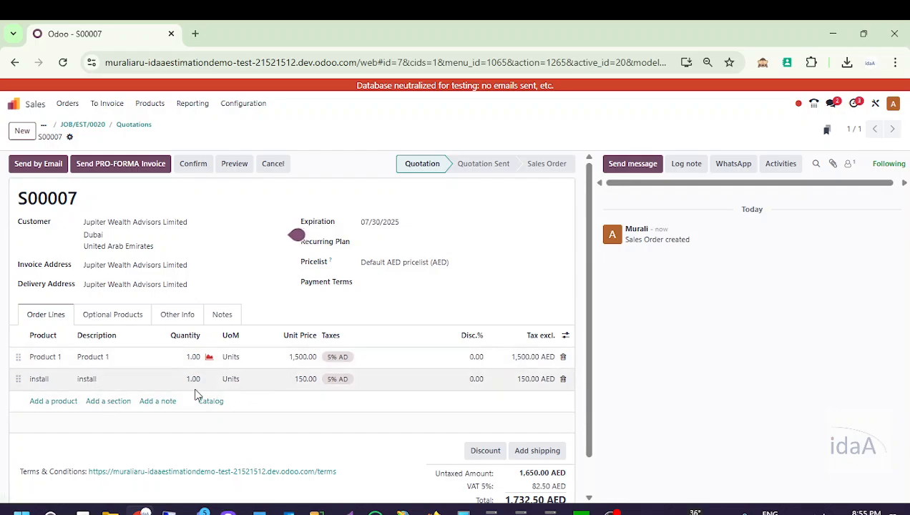
scroll(290, 438, "down", 1)
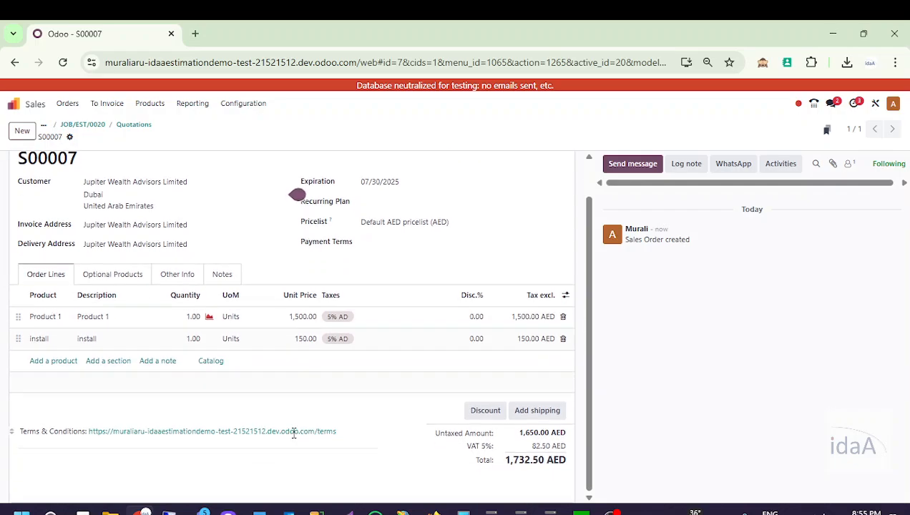
Preview the Jupiter Wealth Advisors Limited quotation in the customer portal and review its sale information, product lines, totals and terms
scroll(293, 429, "up", 1)
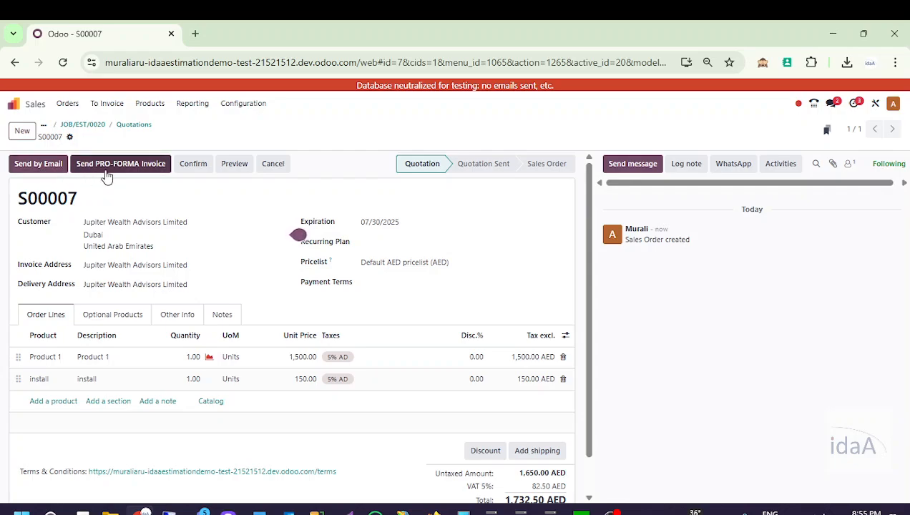
left_click(241, 172)
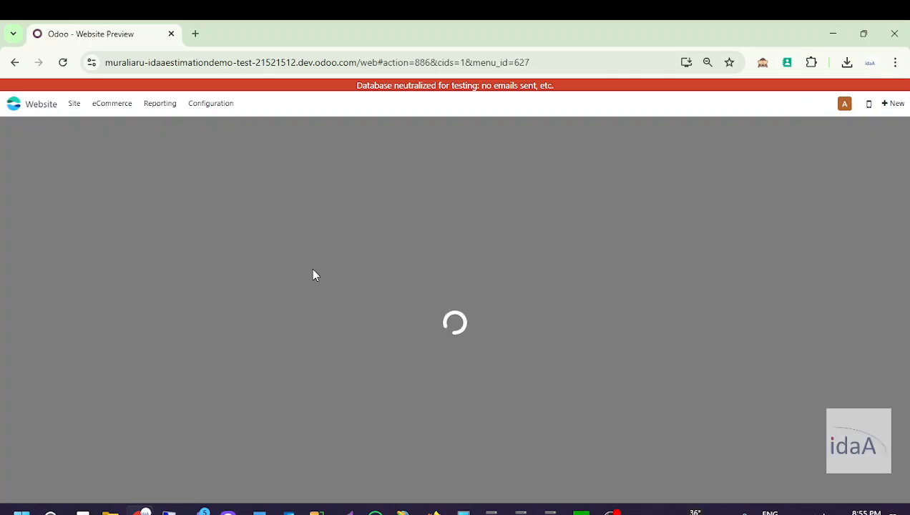
scroll(325, 315, "down", 3)
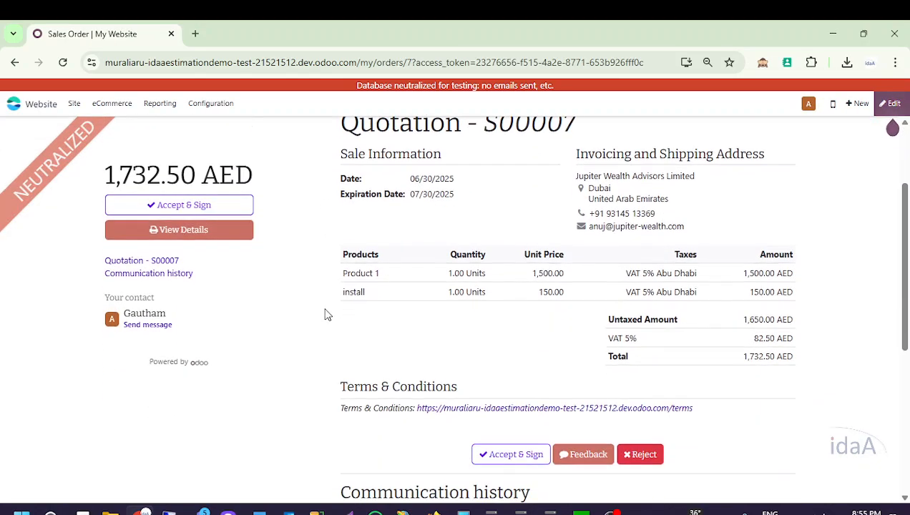
scroll(324, 314, "up", 3)
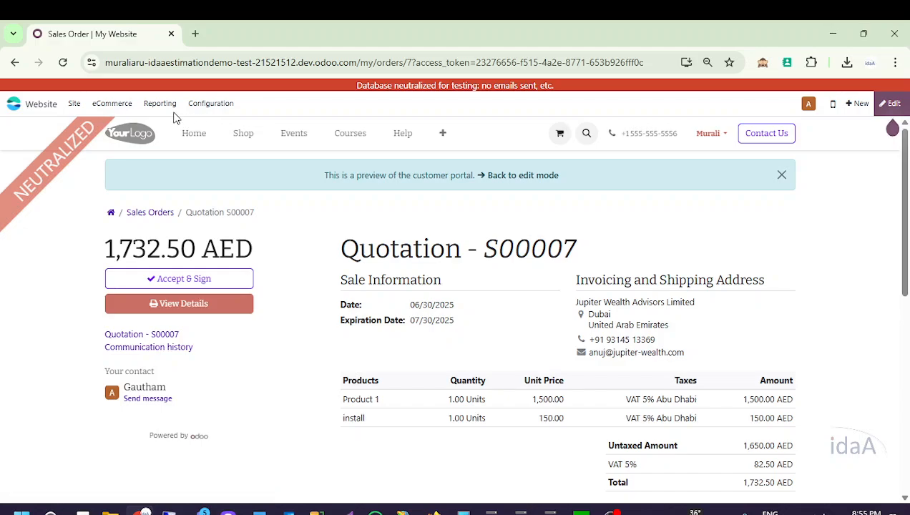
Return from the customer preview to edit mode and confirm the quotation as a sales order
left_click(517, 176)
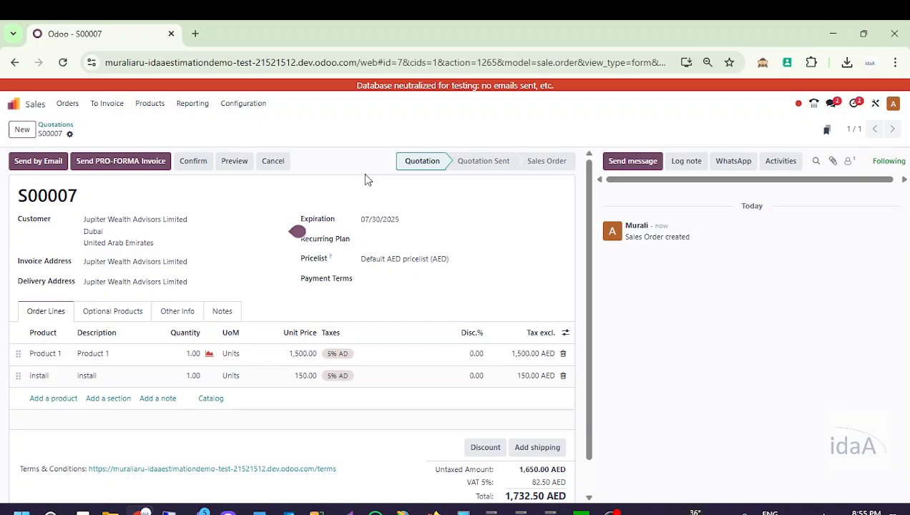
left_click(193, 162)
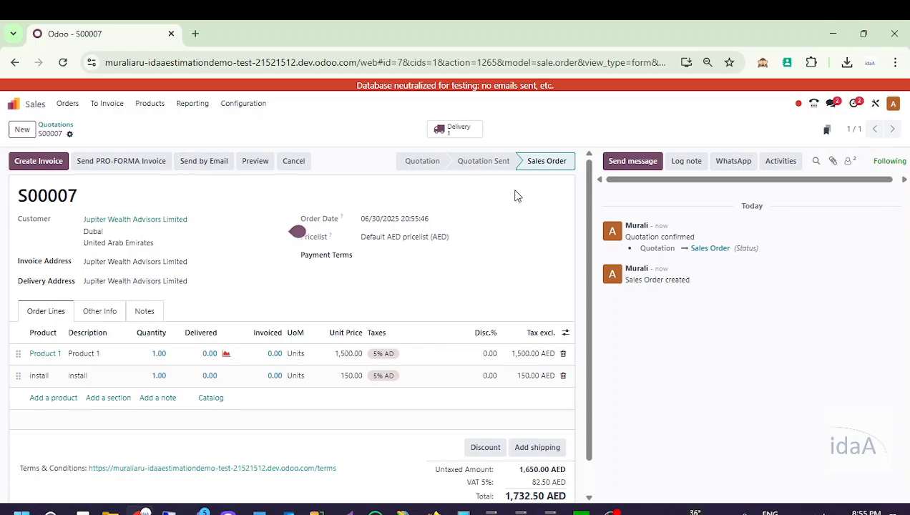
Leave the sales order for the home screen and look through the full range of available apps
left_click(32, 107)
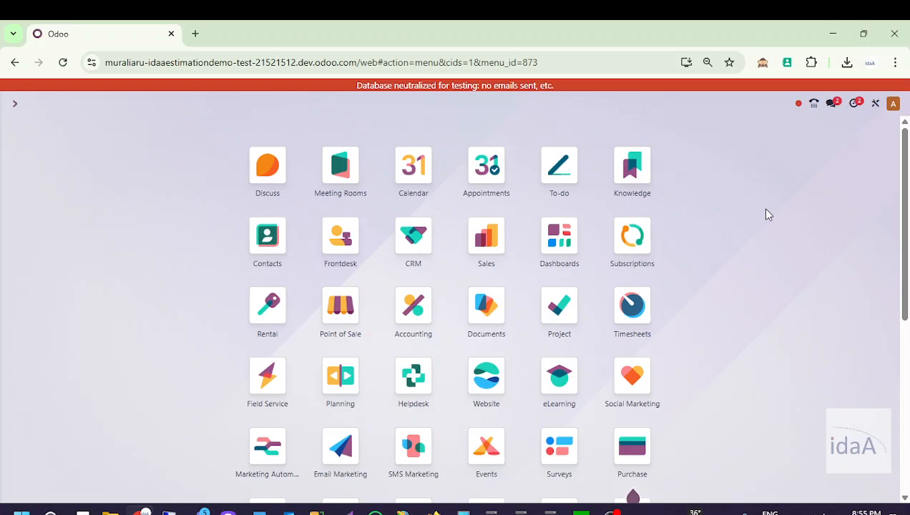
scroll(764, 253, "down", 1)
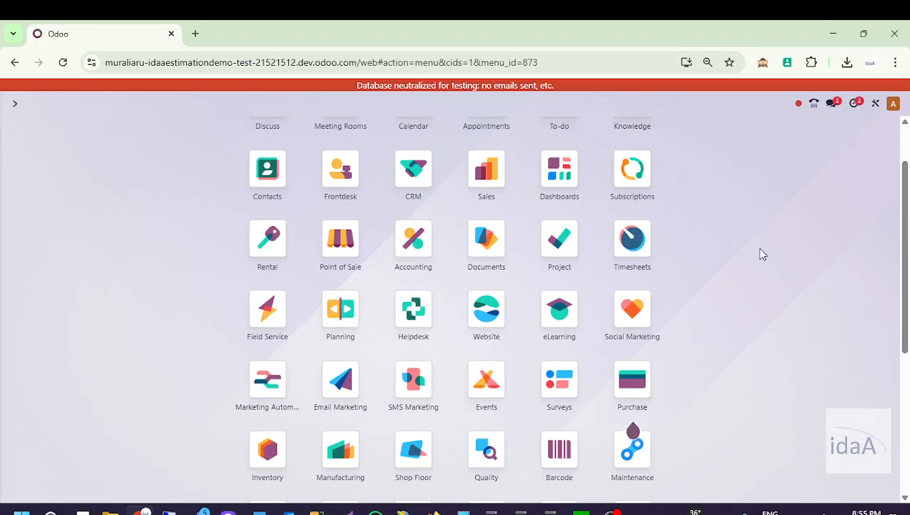
scroll(763, 255, "down", 1)
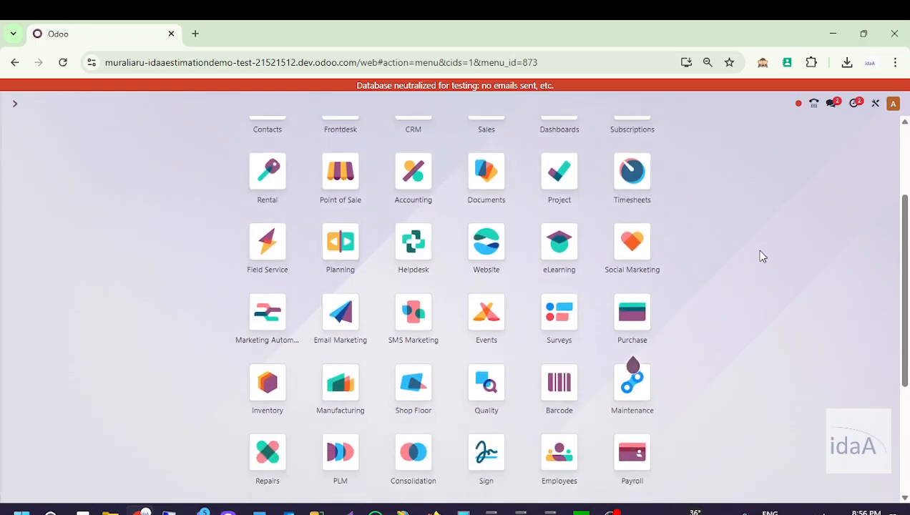
scroll(762, 256, "down", 1)
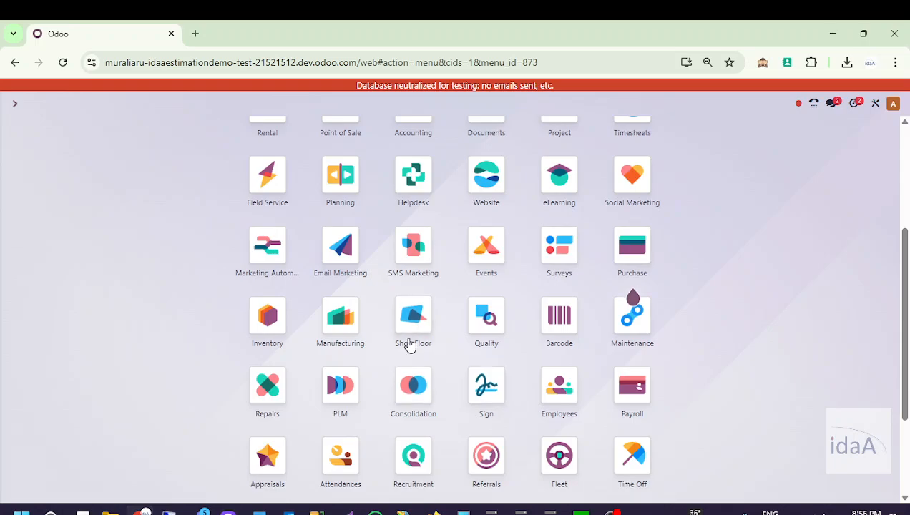
scroll(419, 349, "down", 2)
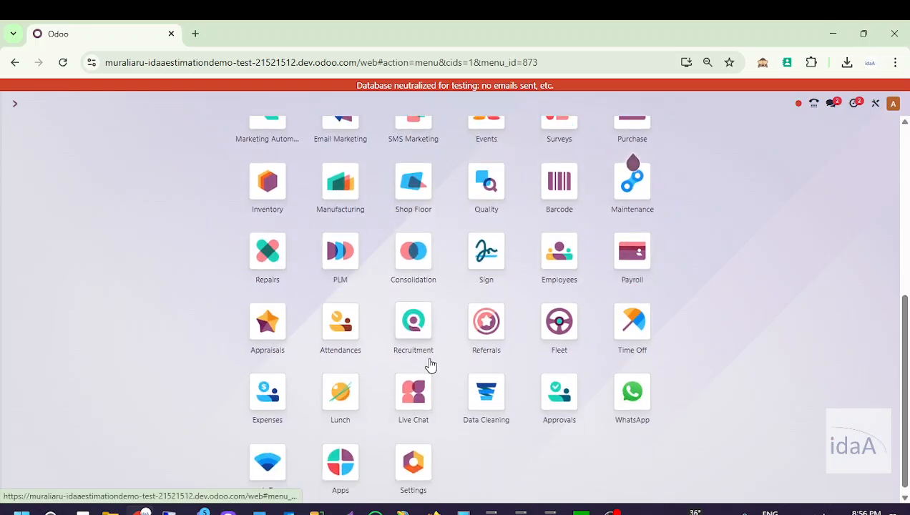
scroll(443, 336, "up", 3)
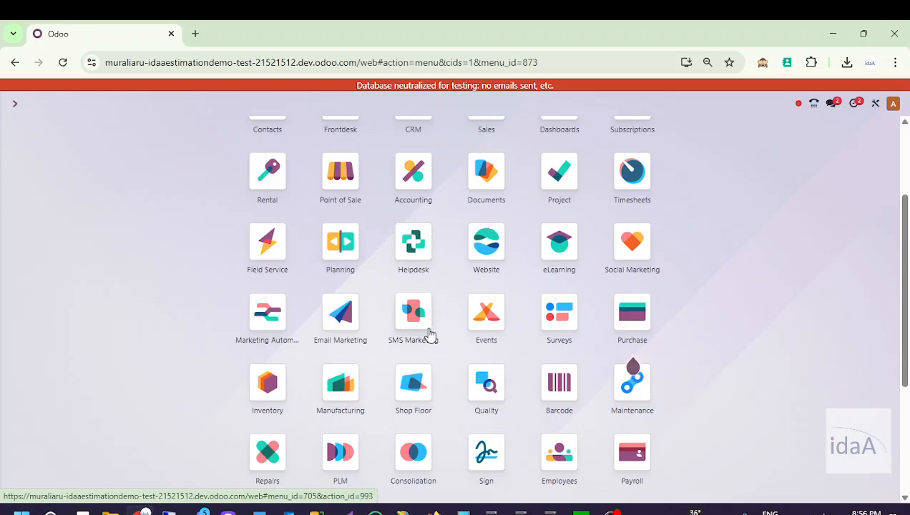
scroll(737, 302, "up", 2)
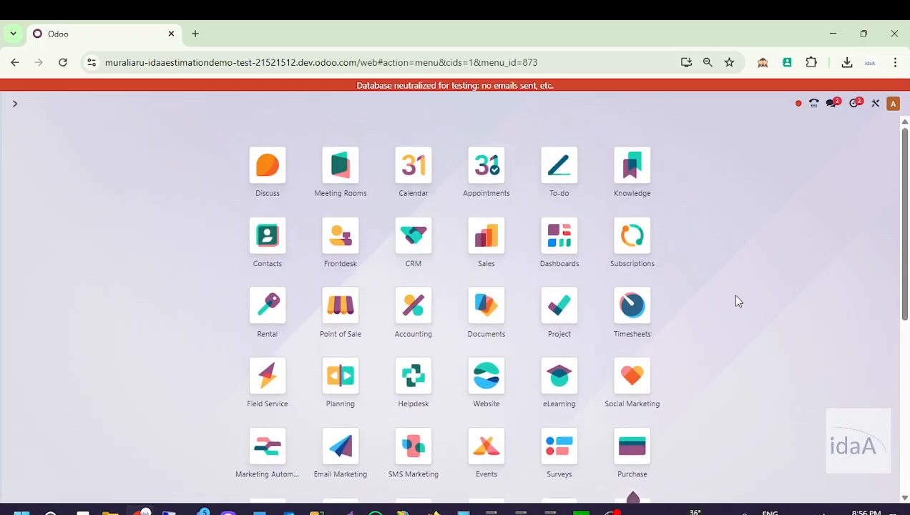